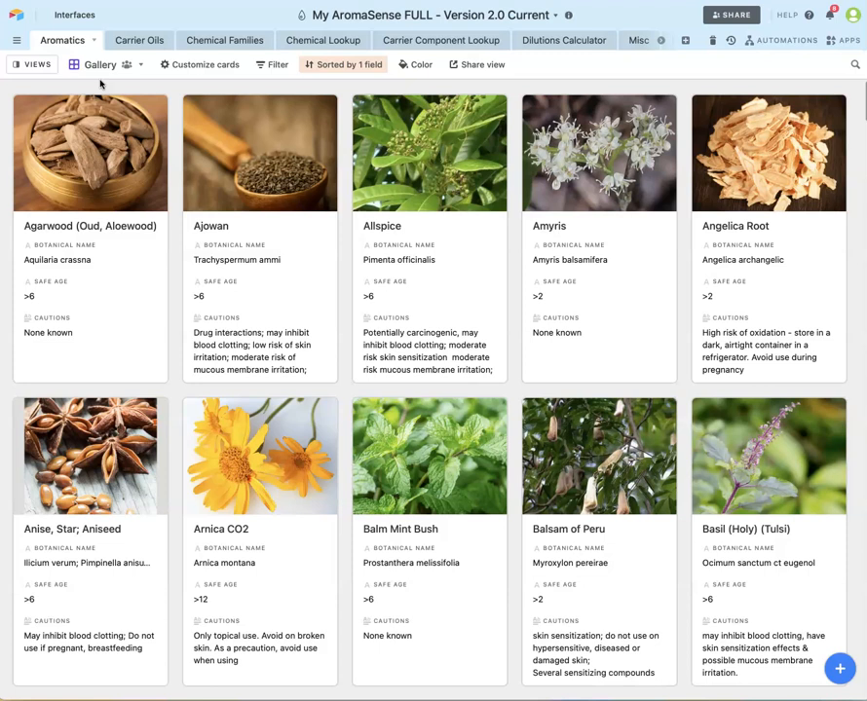
Pin the list of views open and switch to the Kidsafe Sorted by Age view
click(94, 65)
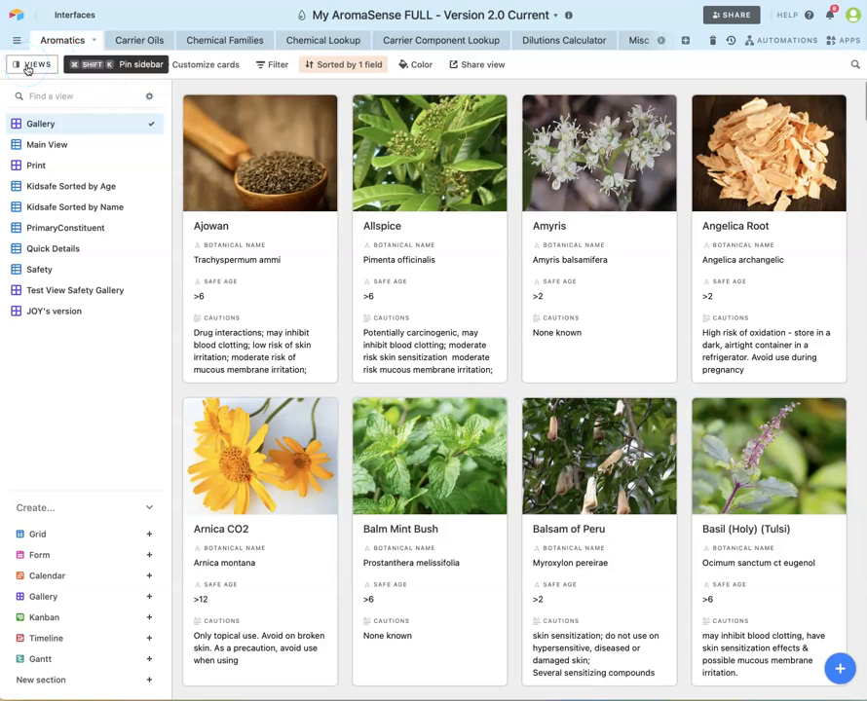
click(28, 68)
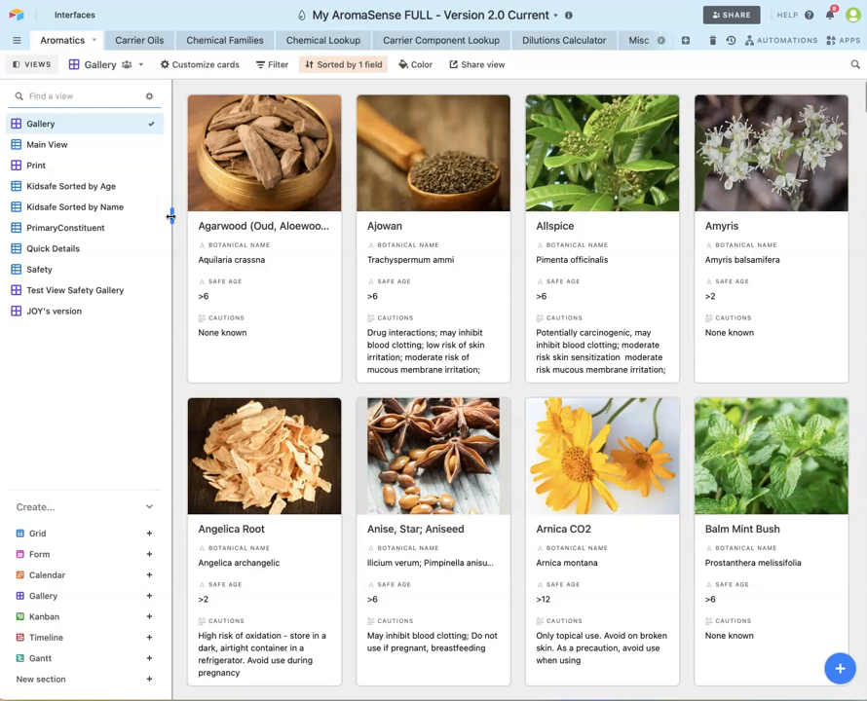
click(66, 193)
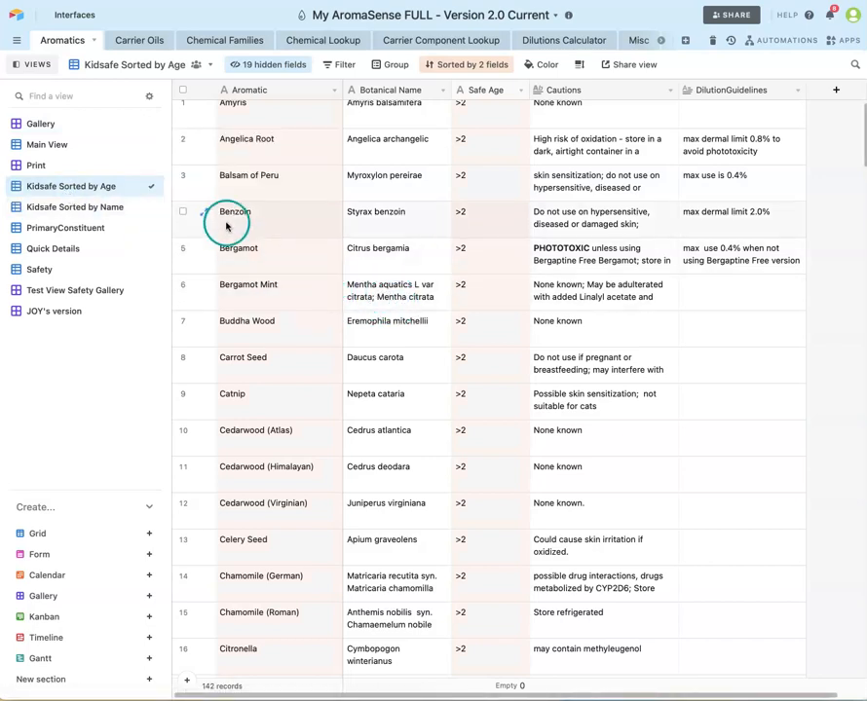
Look through the aromatics in the Kidsafe Sorted by Age view, from the lowest to the highest safe age
scroll(503, 150, up, 1)
scroll(497, 154, down, 1)
scroll(494, 156, down, 16)
scroll(507, 419, down, 20)
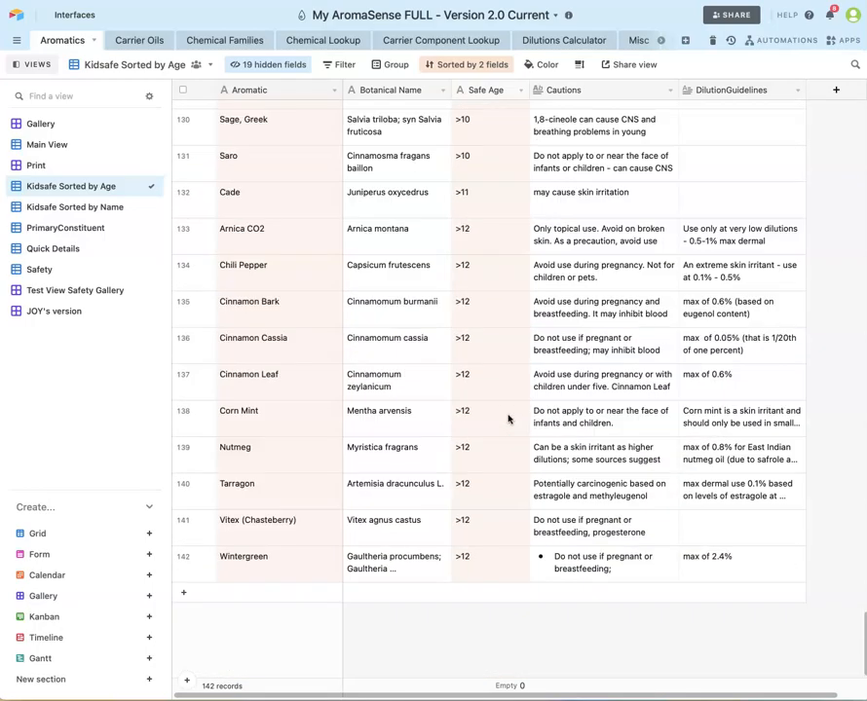
scroll(508, 419, up, 20)
scroll(507, 413, up, 6)
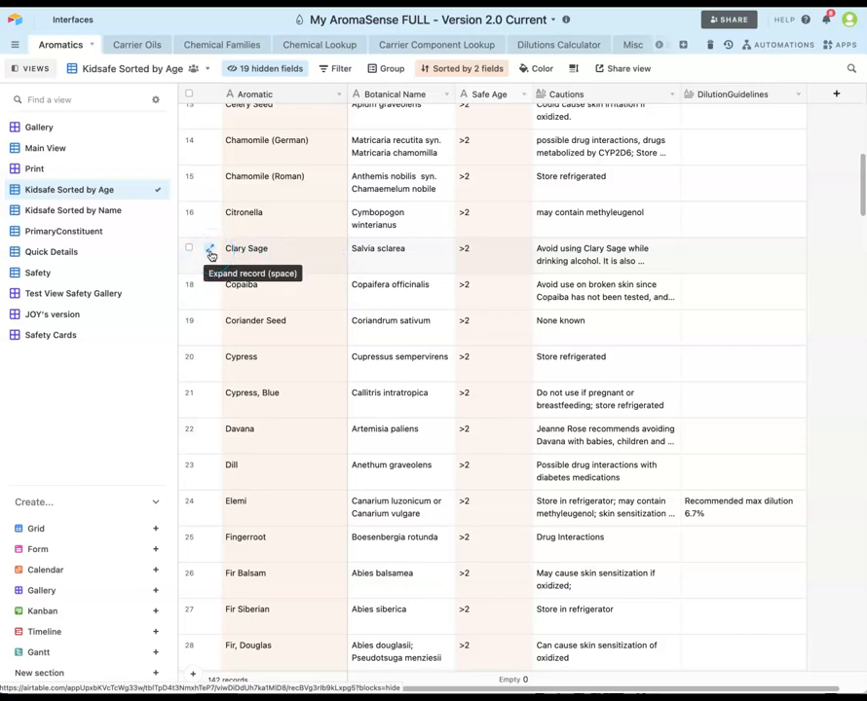
Expand the Clary Sage record, examine its details including the hidden fields, and close it again
click(211, 255)
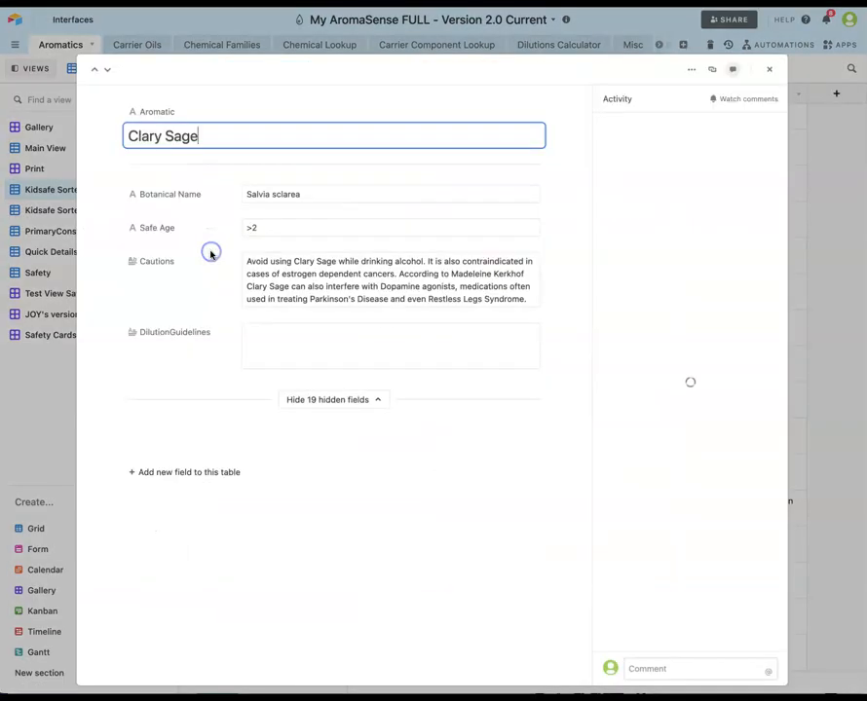
scroll(399, 440, down, 15)
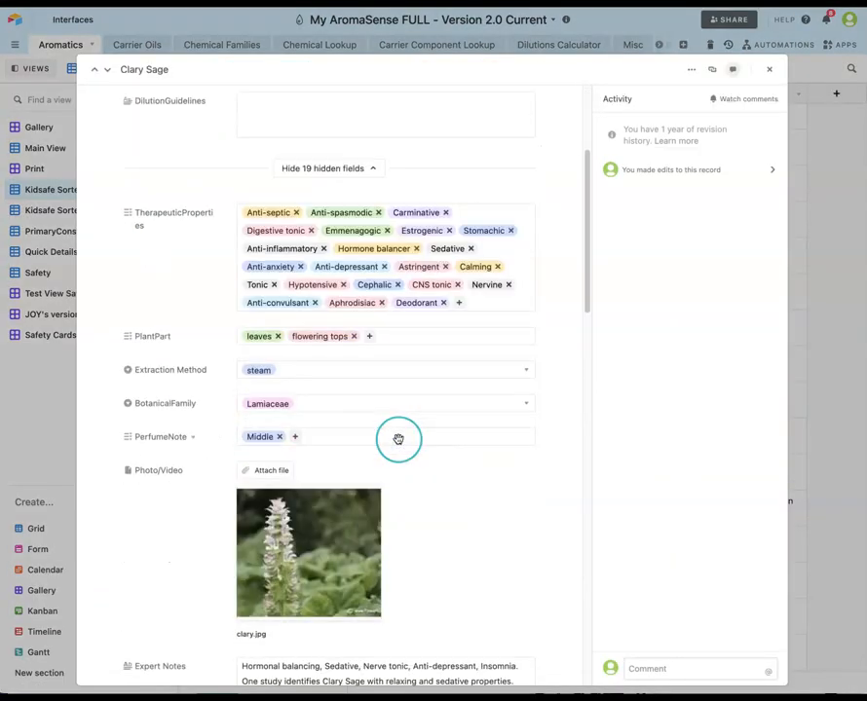
scroll(398, 440, up, 20)
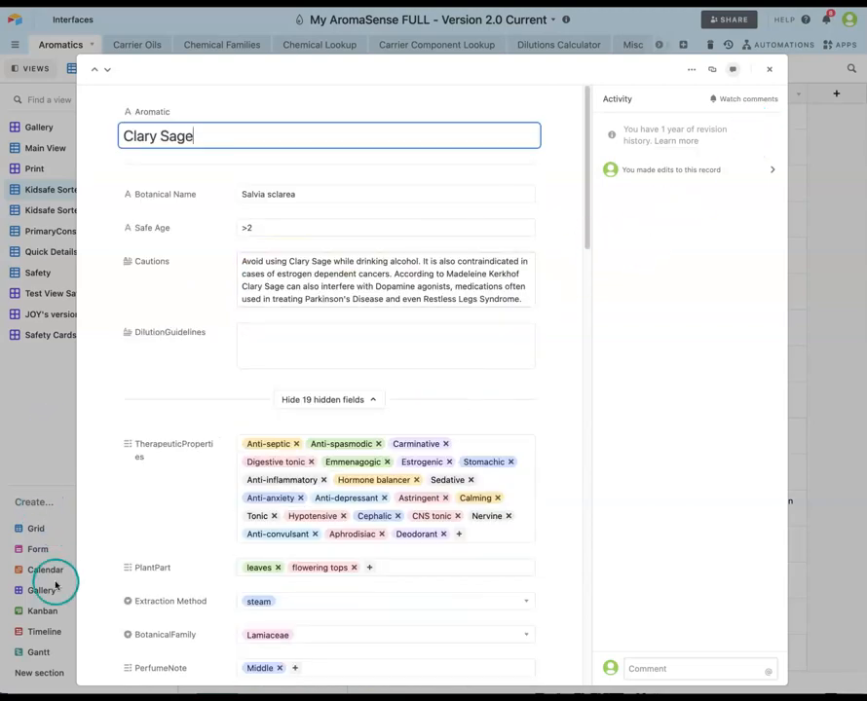
key(Escape)
scroll(300, 285, down, 5)
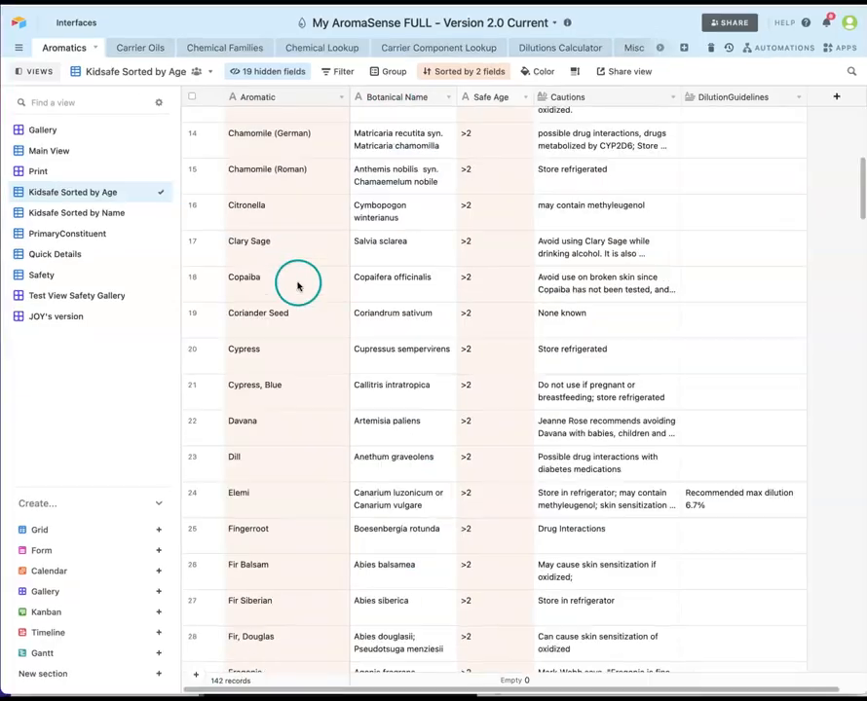
Create a collaborative gallery view named Safety Cards for the Aromatics table
click(249, 671)
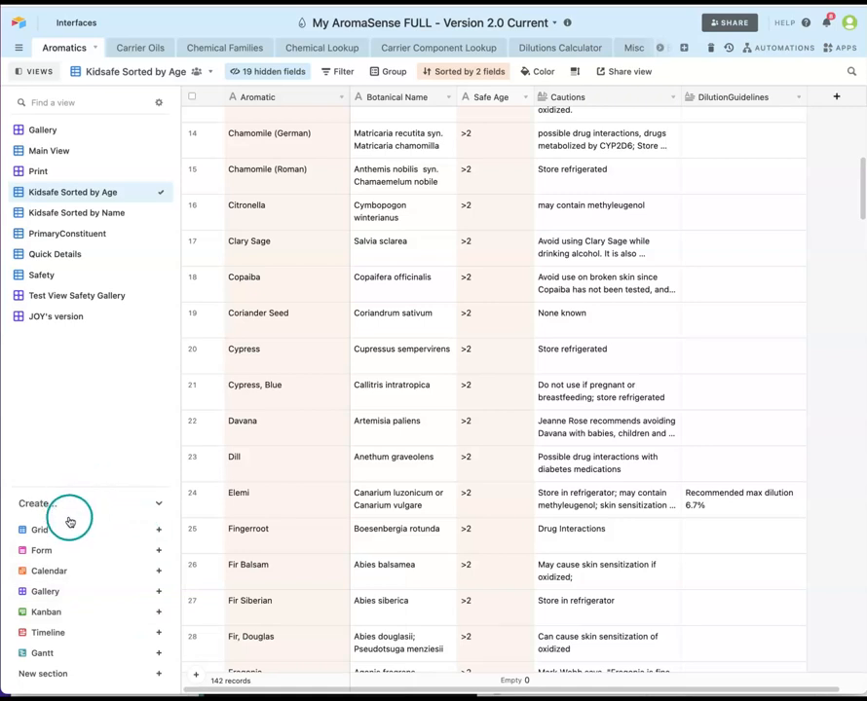
click(49, 592)
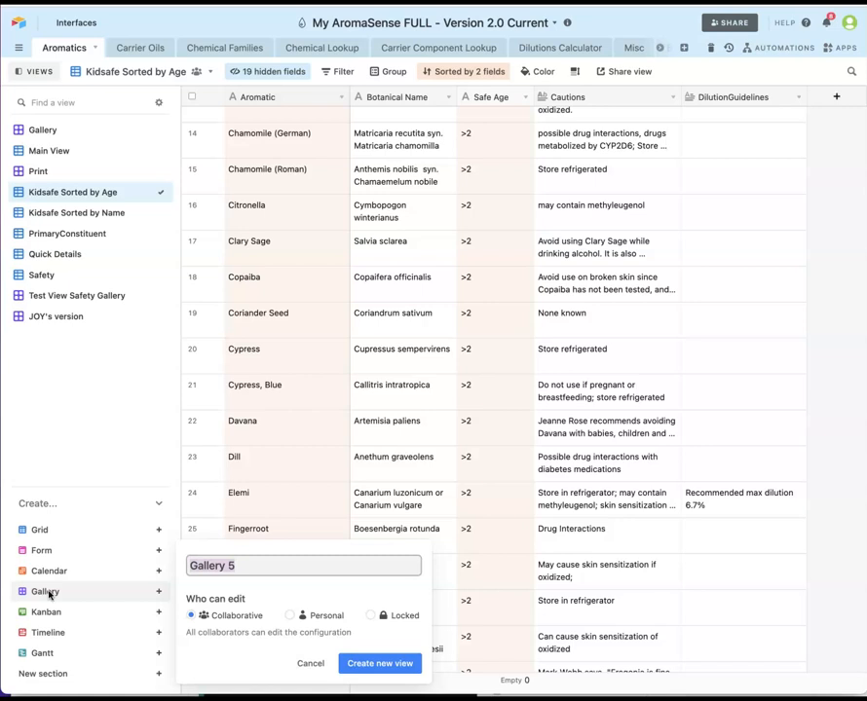
text(Safety Cards)
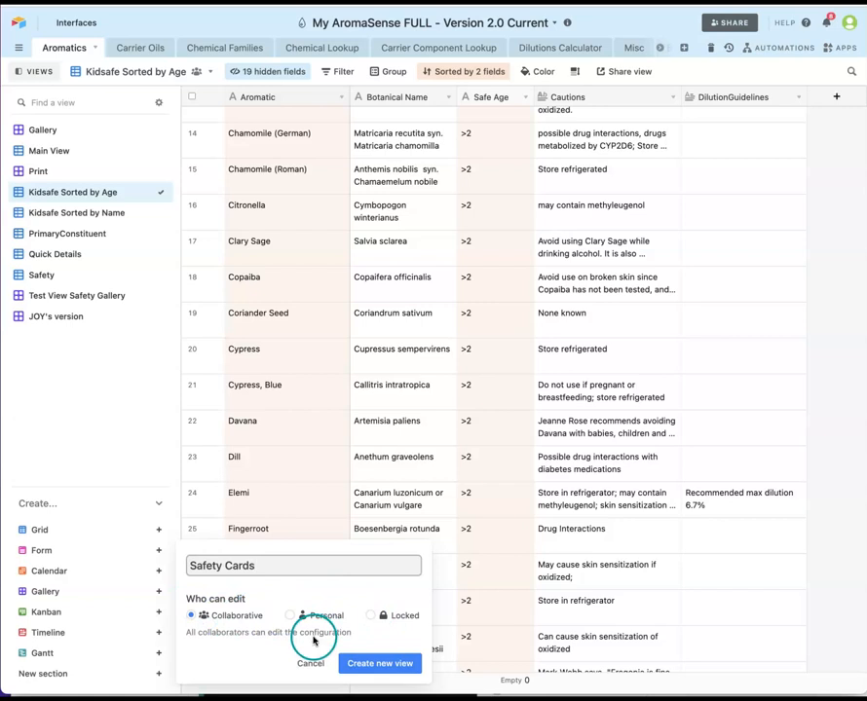
click(378, 663)
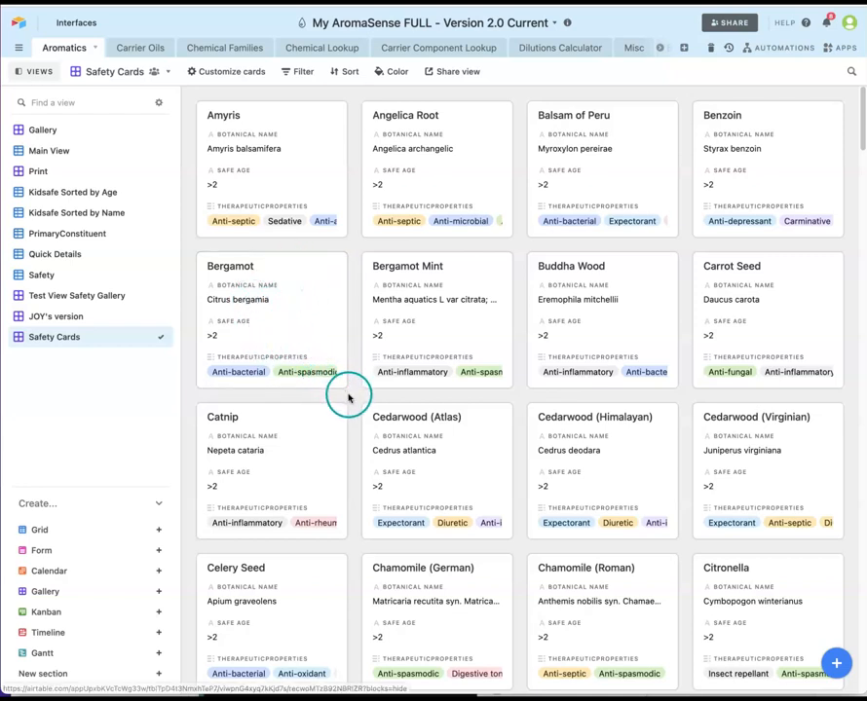
Customize the Safety Cards by hiding TherapeuticProperties and showing Cautions and DilutionGuidelines alongside Botanical Name and Safe Age
click(338, 277)
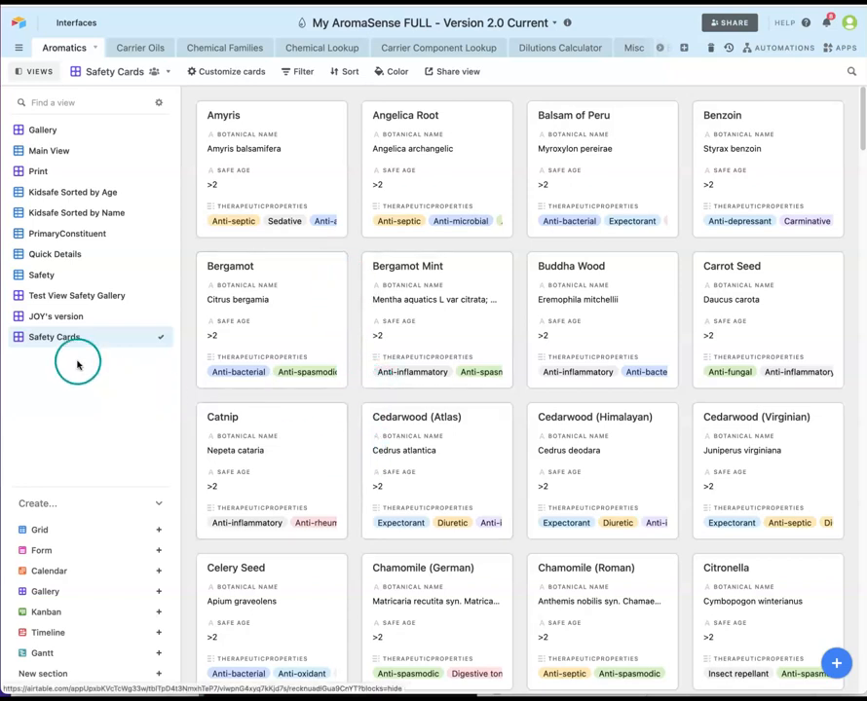
click(228, 74)
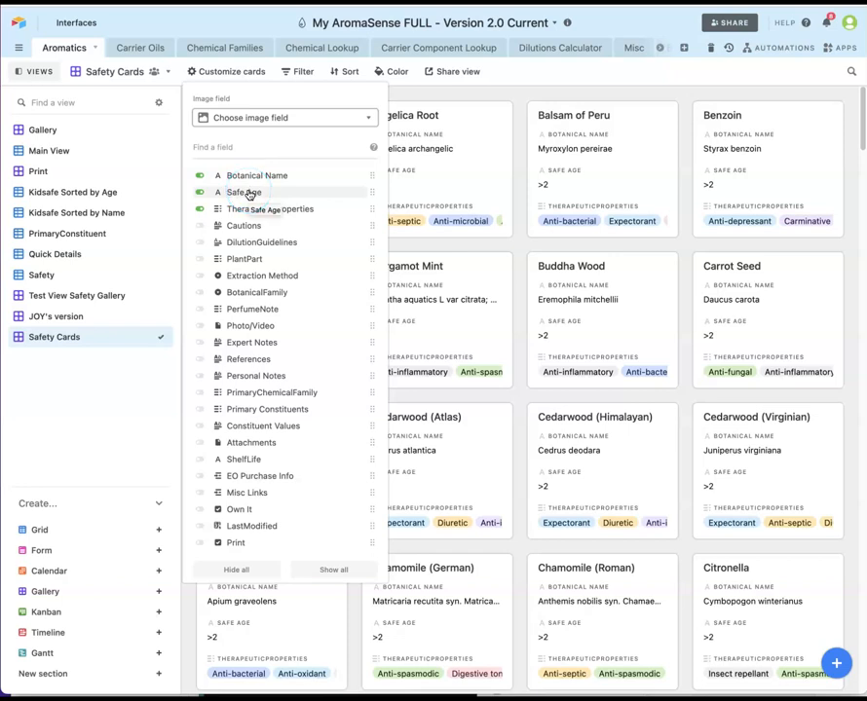
click(200, 211)
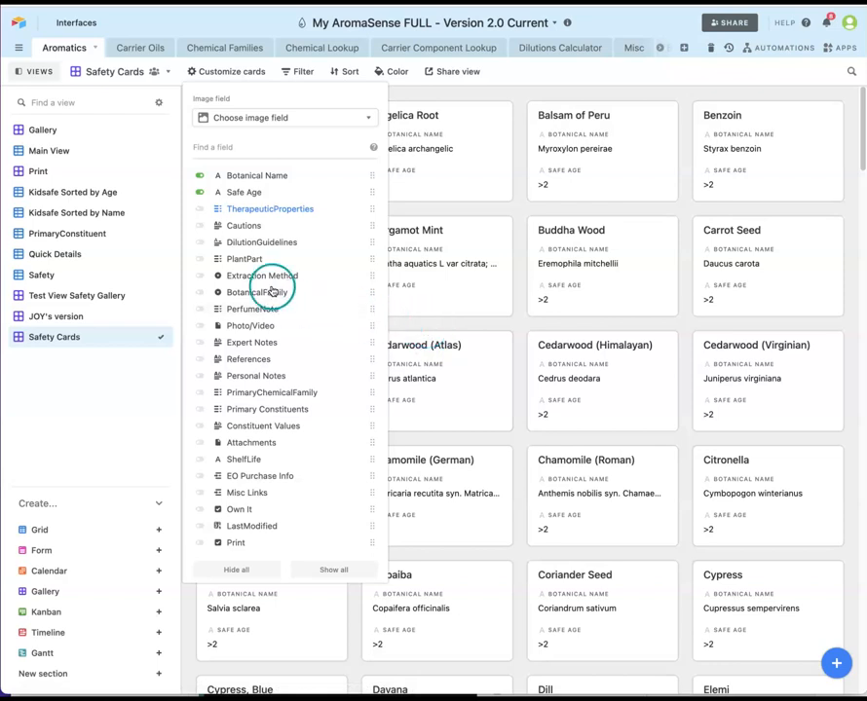
click(197, 226)
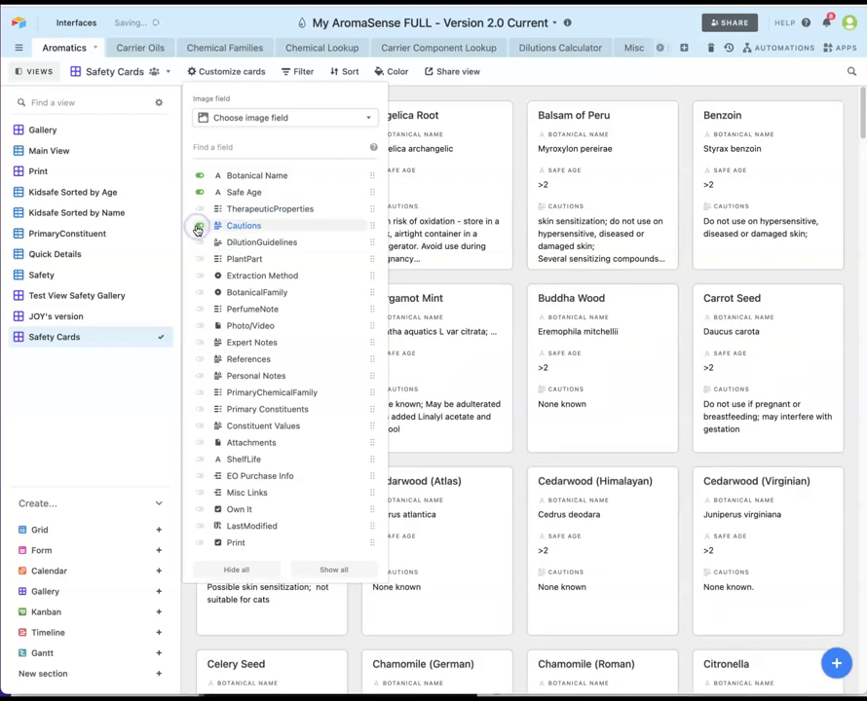
click(201, 242)
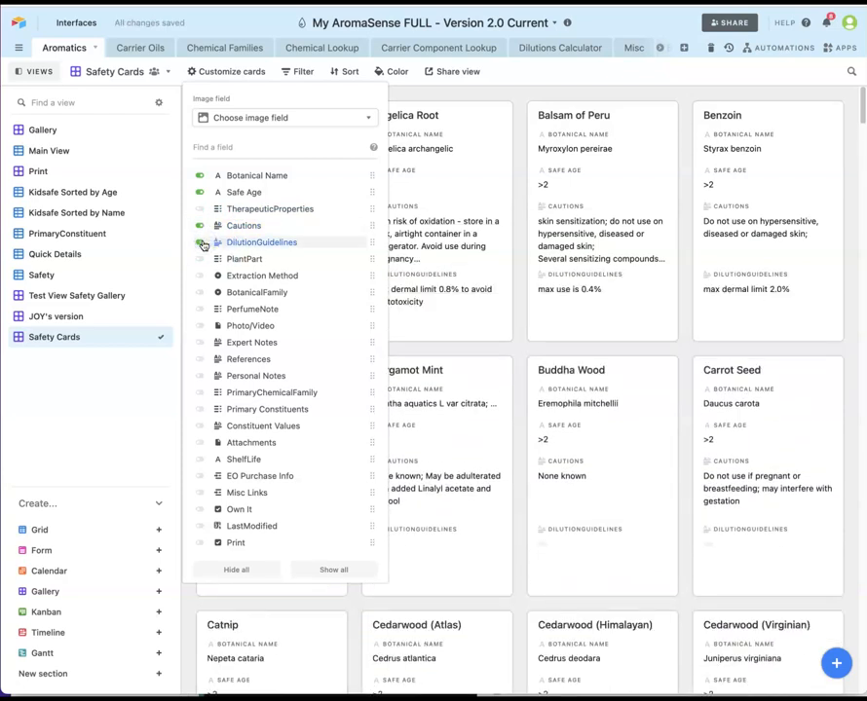
click(522, 173)
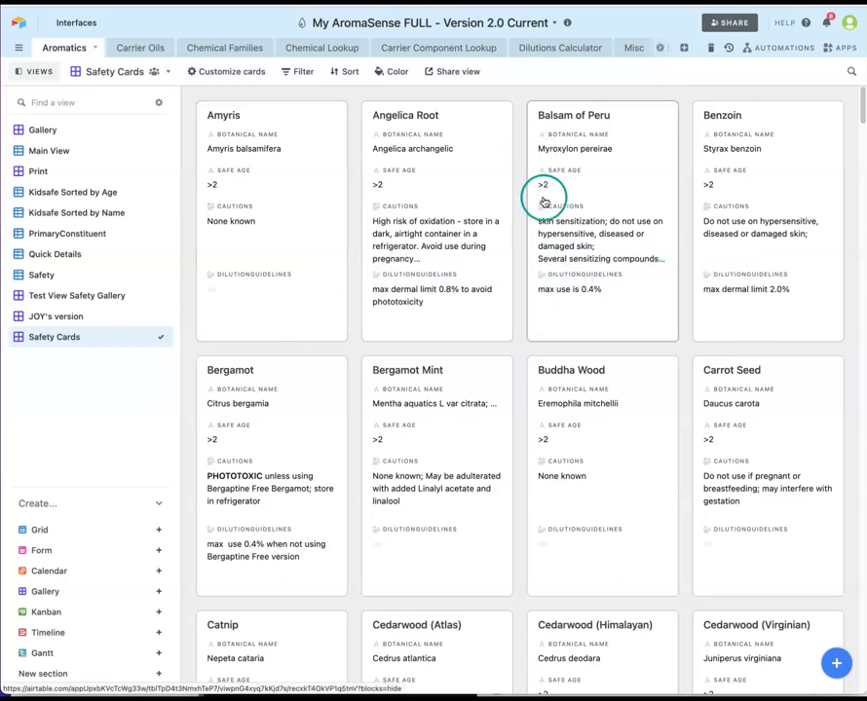
Look over the cards in the Safety Cards view and check its filter conditions
scroll(531, 361, down, 2)
scroll(527, 372, down, 6)
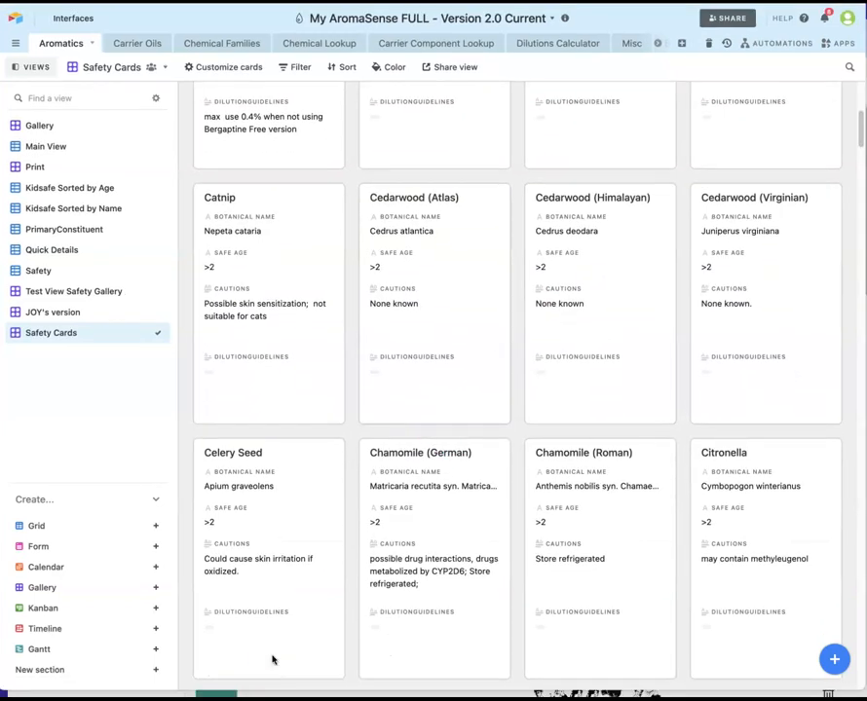
click(293, 67)
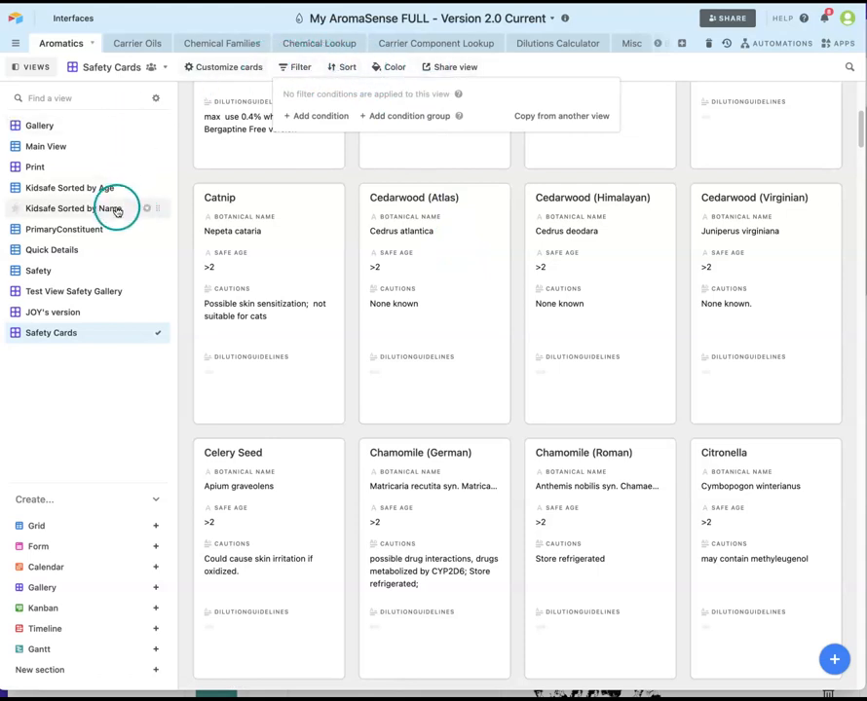
mouse_move(85, 336)
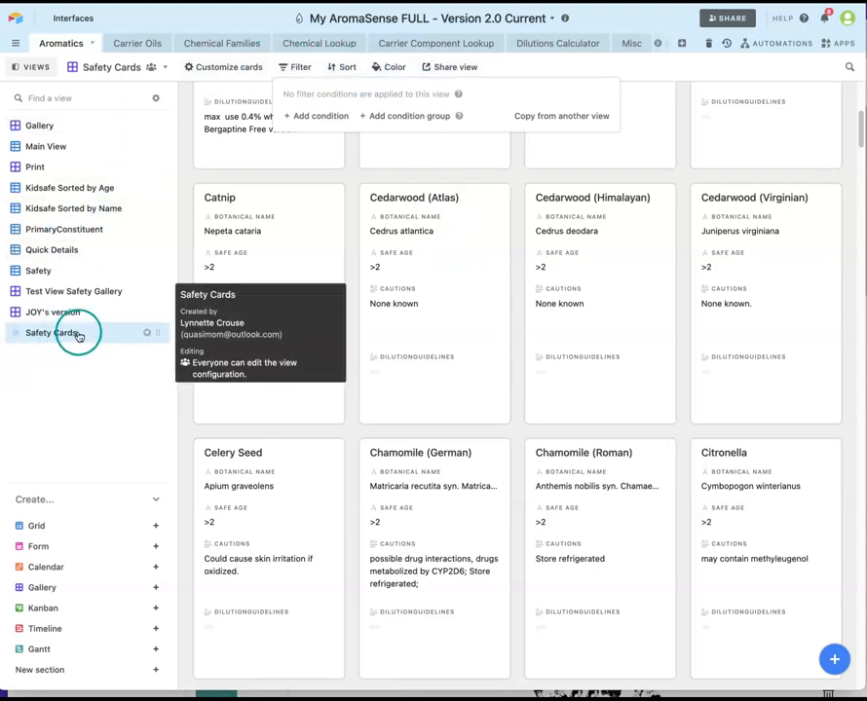
click(88, 336)
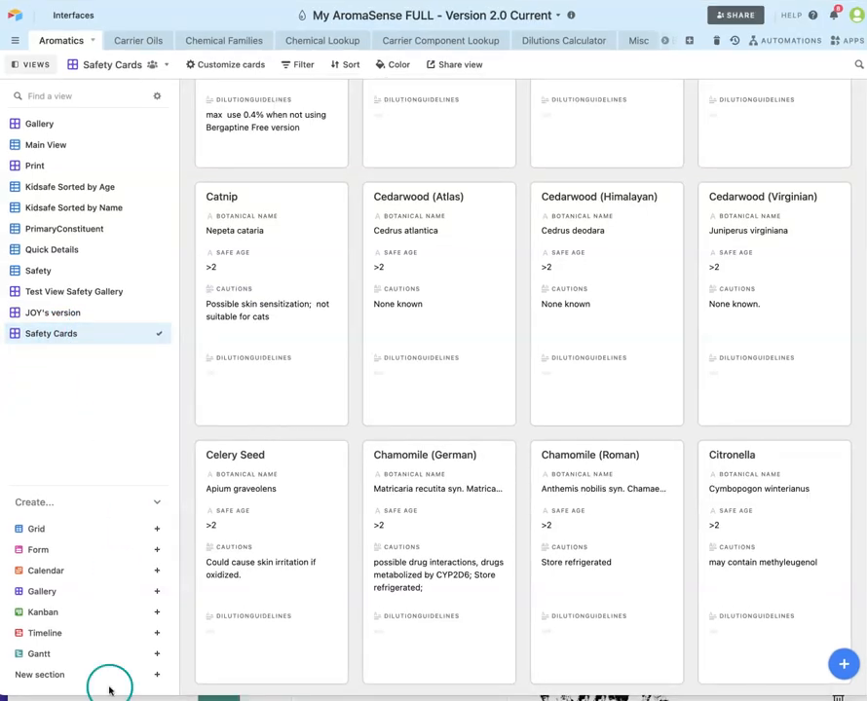
Expand the Cedarwood (Atlas) card and examine the full record, from therapeutic properties to constituent values
click(498, 228)
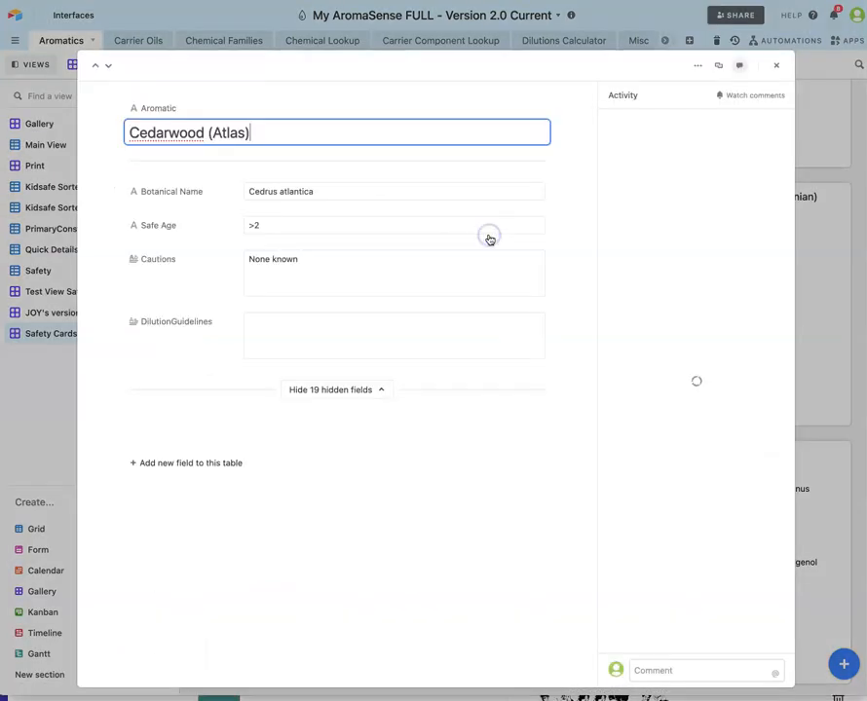
scroll(429, 343, down, 15)
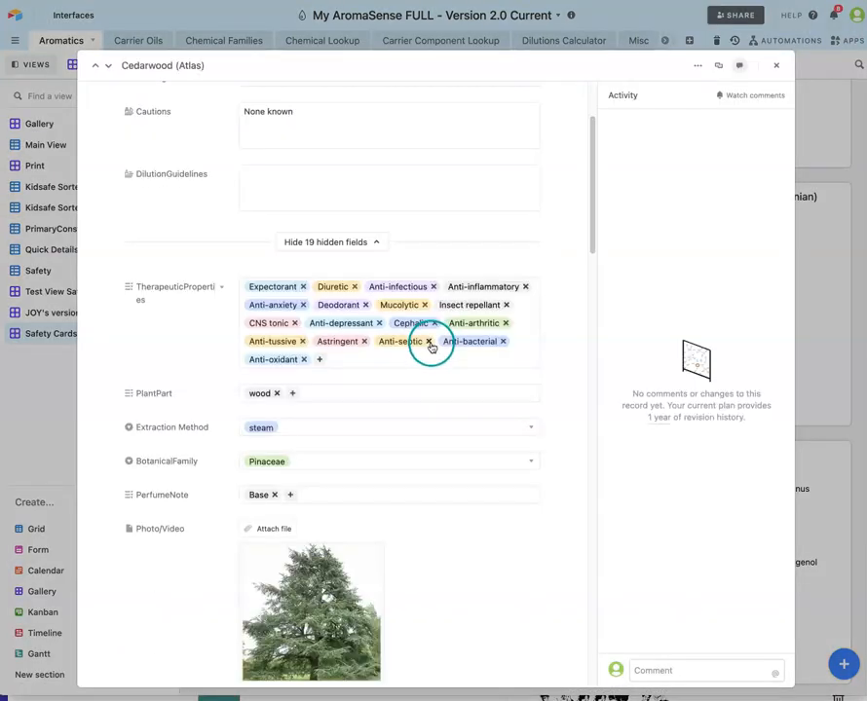
scroll(433, 354, down, 10)
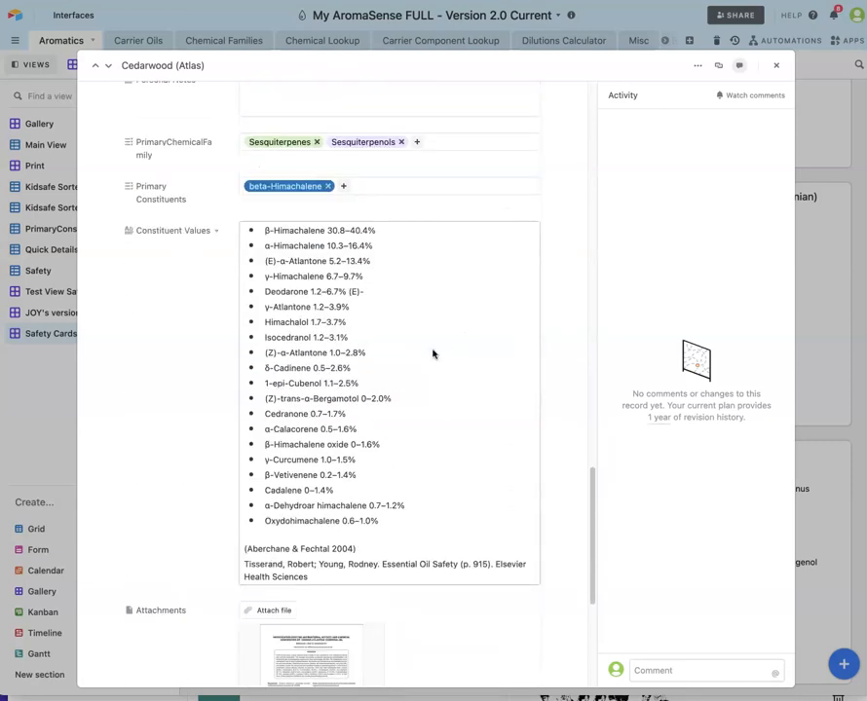
click(17, 589)
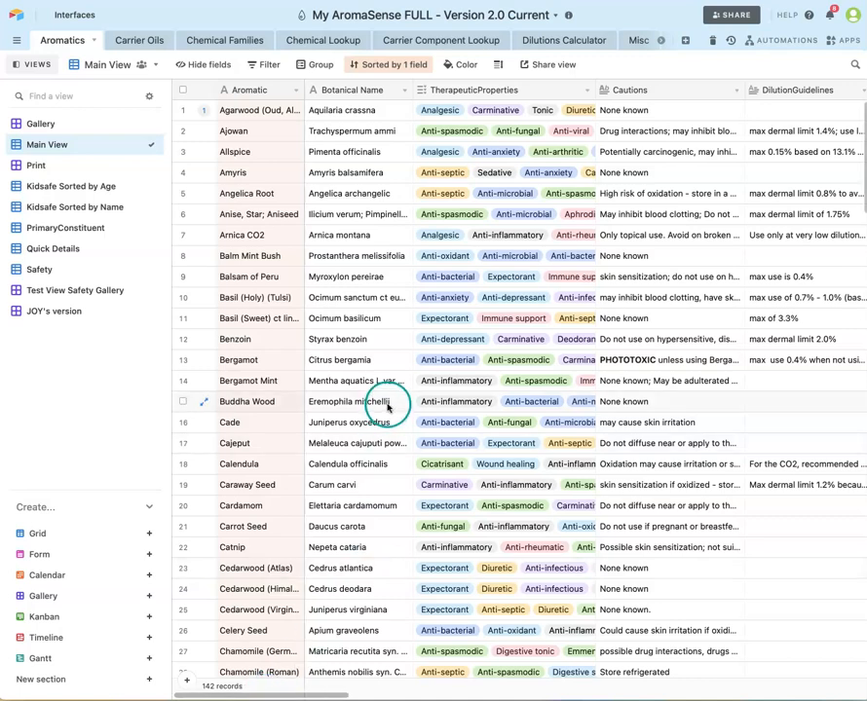
Move the Print field directly after Botanical Name in the Main View of the Aromatics table
scroll(451, 391, right, 20)
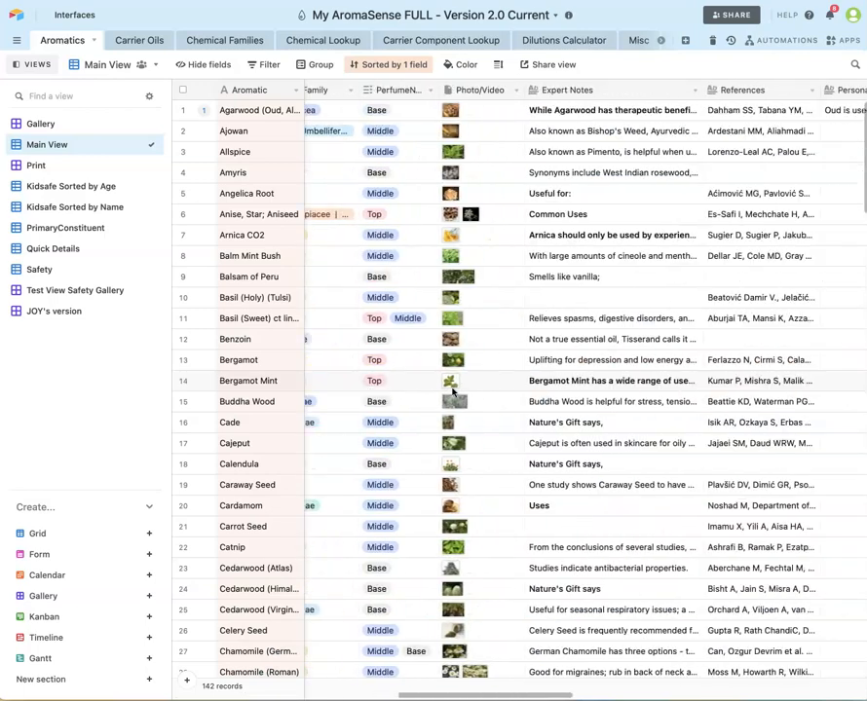
scroll(451, 390, right, 5)
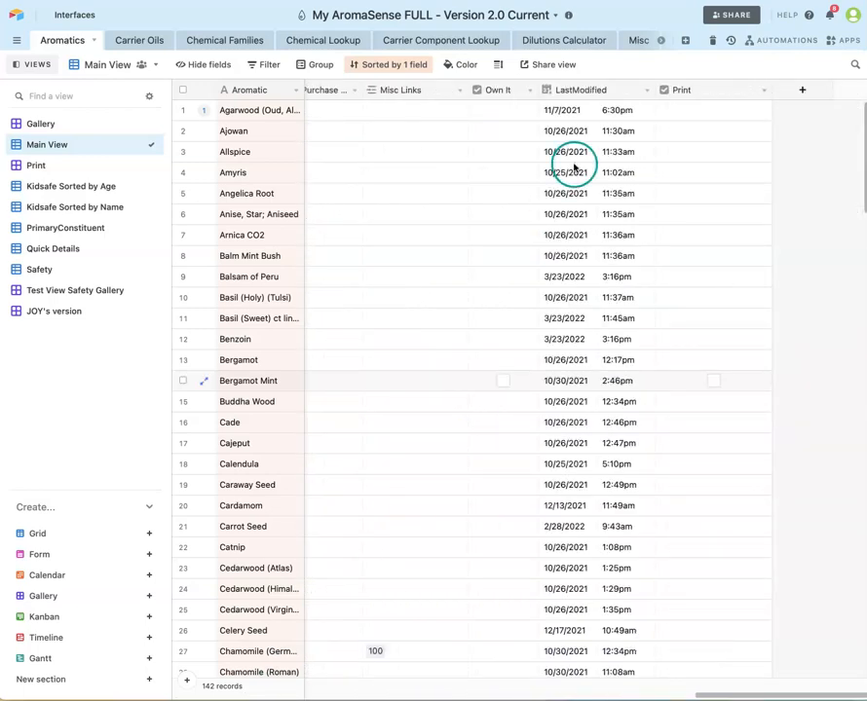
click(703, 88)
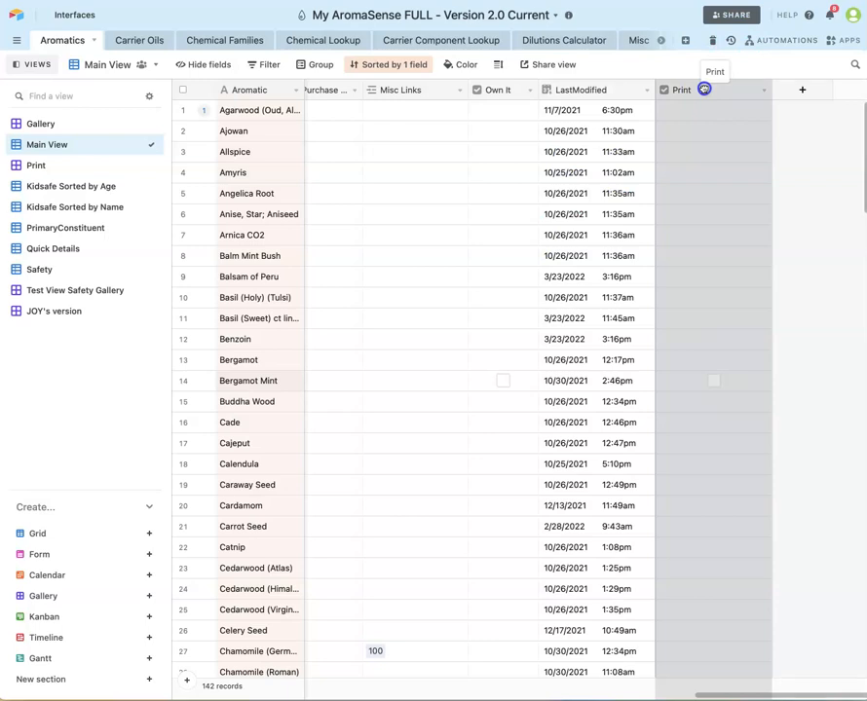
mouse_move(703, 89)
mouse_down()
mouse_move(430, 101)
mouse_move(333, 88)
mouse_move(459, 91)
mouse_up()
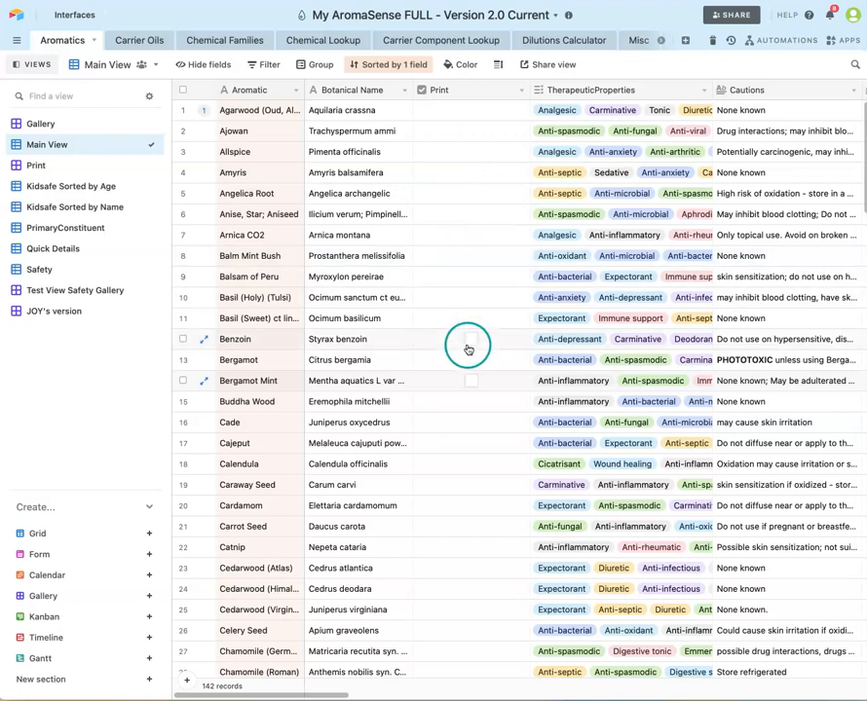
Mark Bergamot, Bergamot Mint, Lemon, Lime and Mandarin in the Print field and open the Print view
click(468, 379)
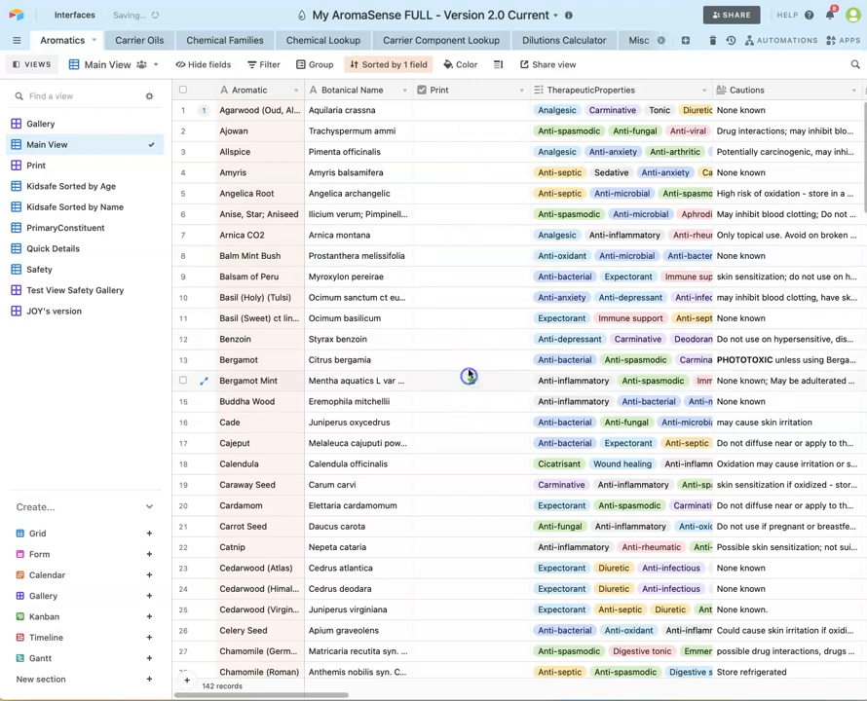
scroll(469, 360, down, 5)
scroll(469, 361, down, 10)
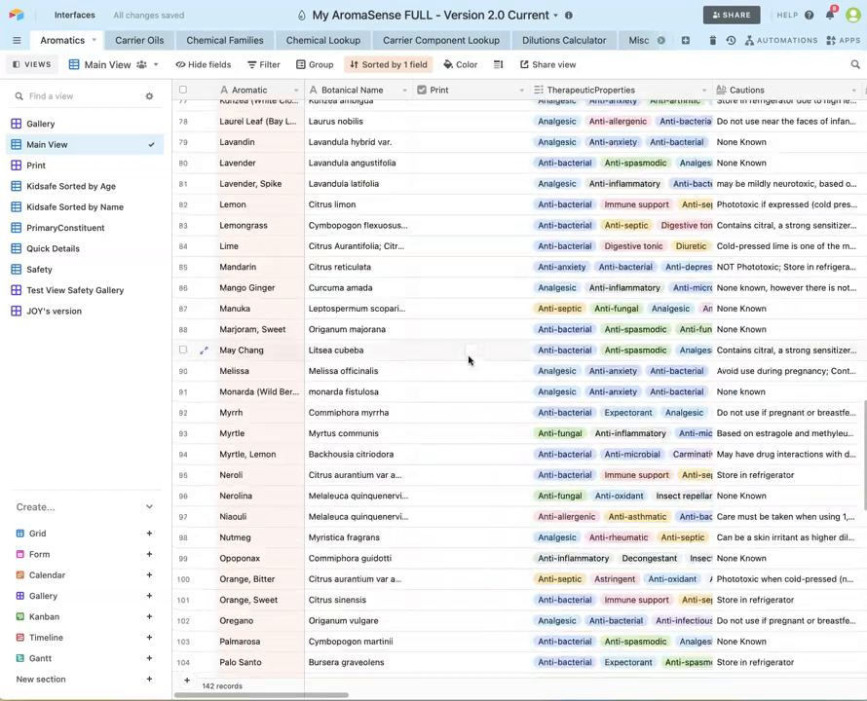
scroll(469, 360, up, 4)
scroll(480, 436, down, 1)
click(473, 478)
click(474, 516)
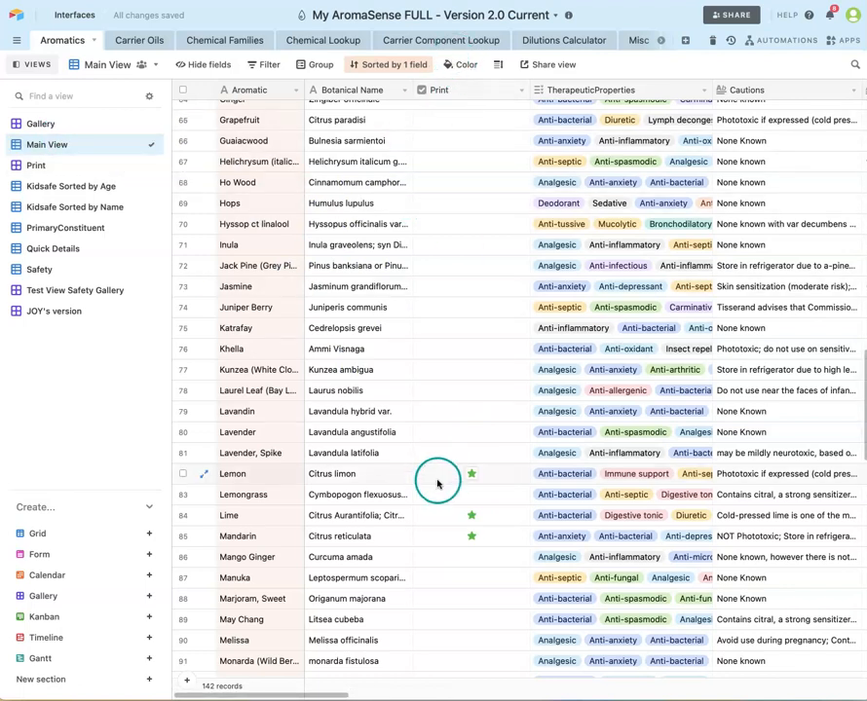
click(34, 168)
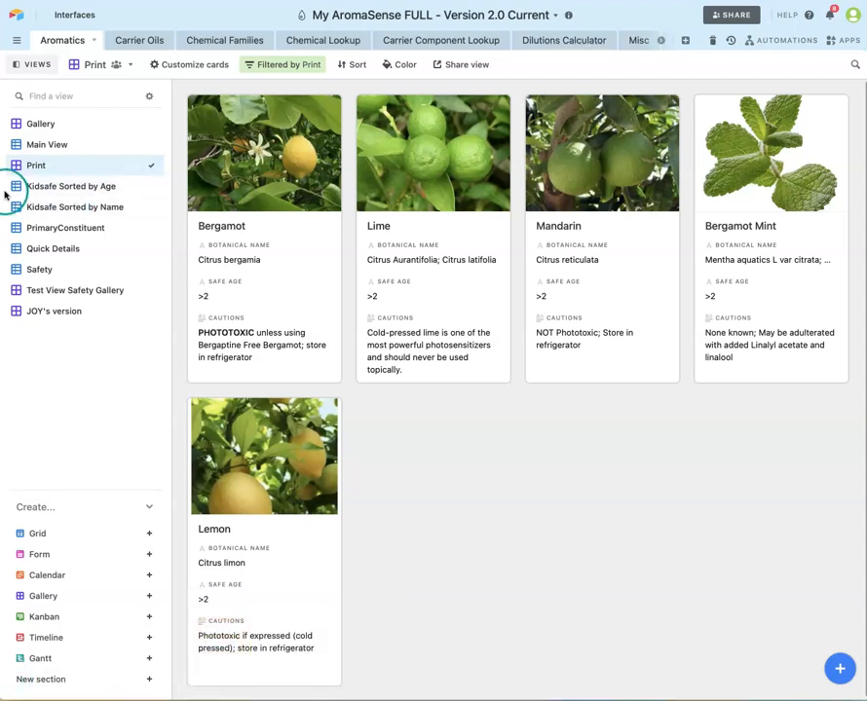
Open the PrimaryConstituent view of the Aromatics table and bring up its field visibility list
click(54, 226)
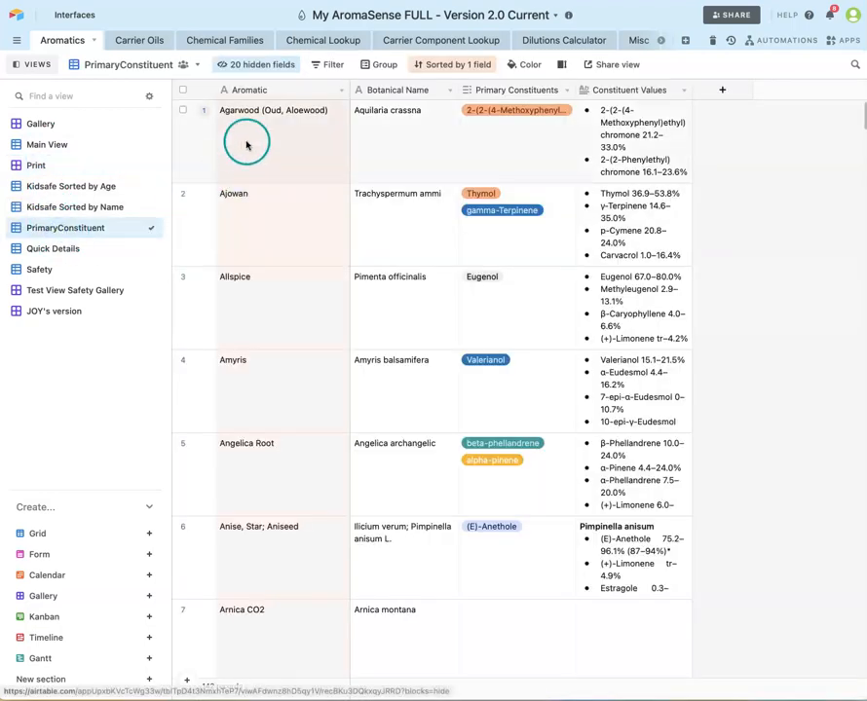
click(280, 64)
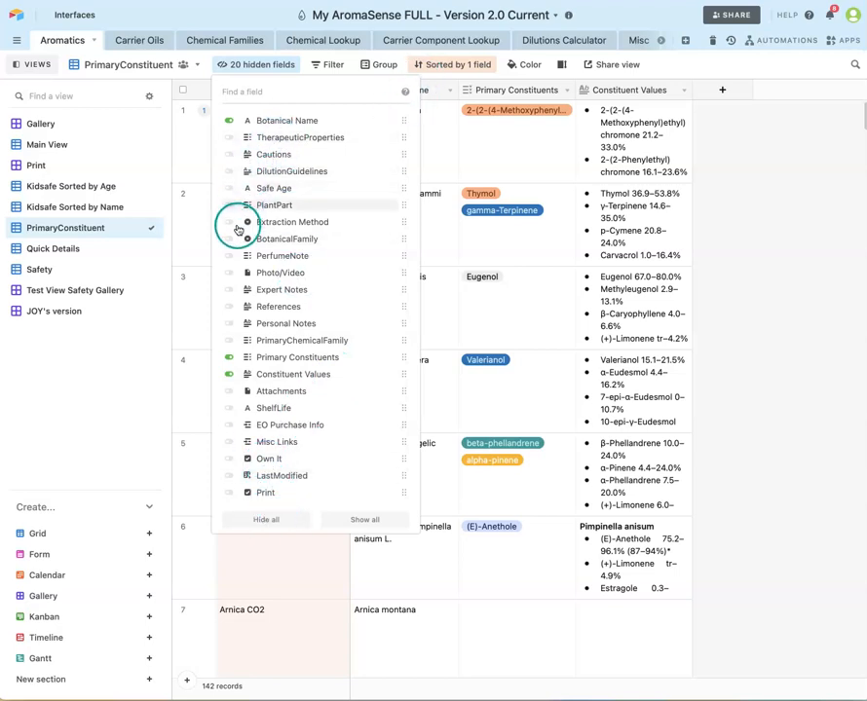
Try hiding all fields, showing all of them again, and hiding only Expert Notes, PerfumeNote and BotanicalFamily
click(268, 520)
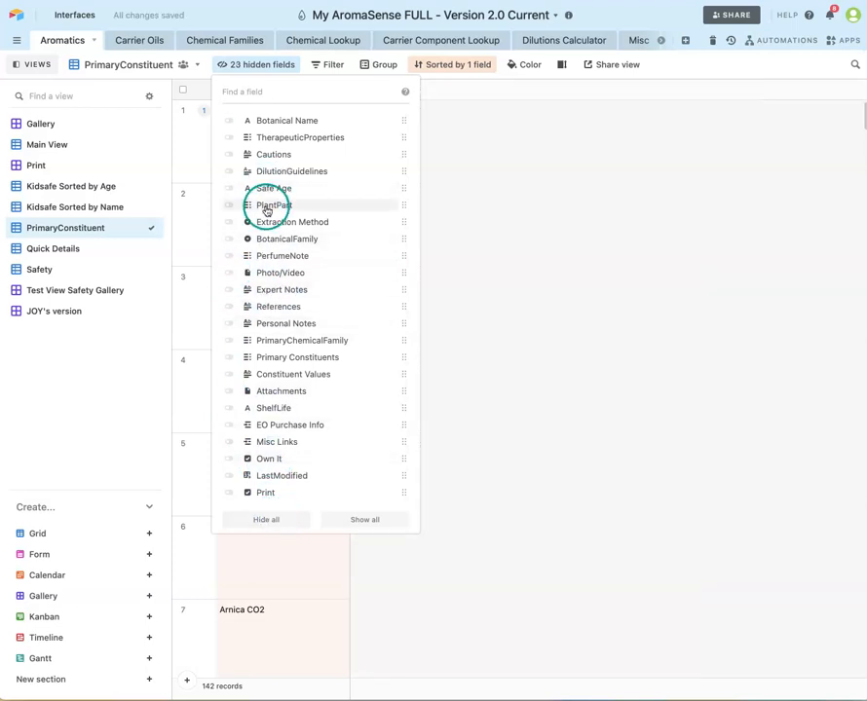
click(376, 521)
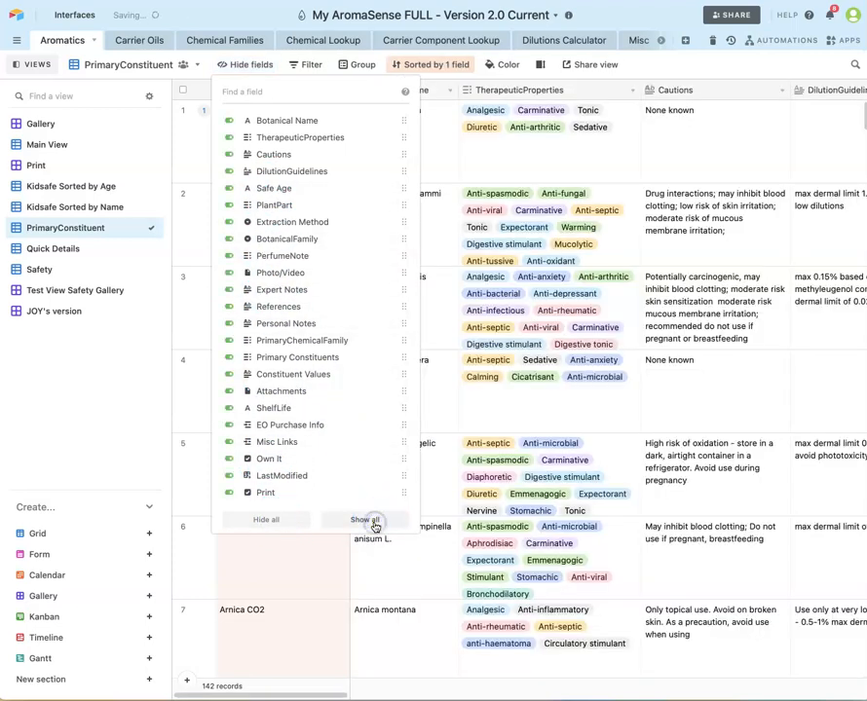
click(229, 289)
click(230, 253)
click(229, 238)
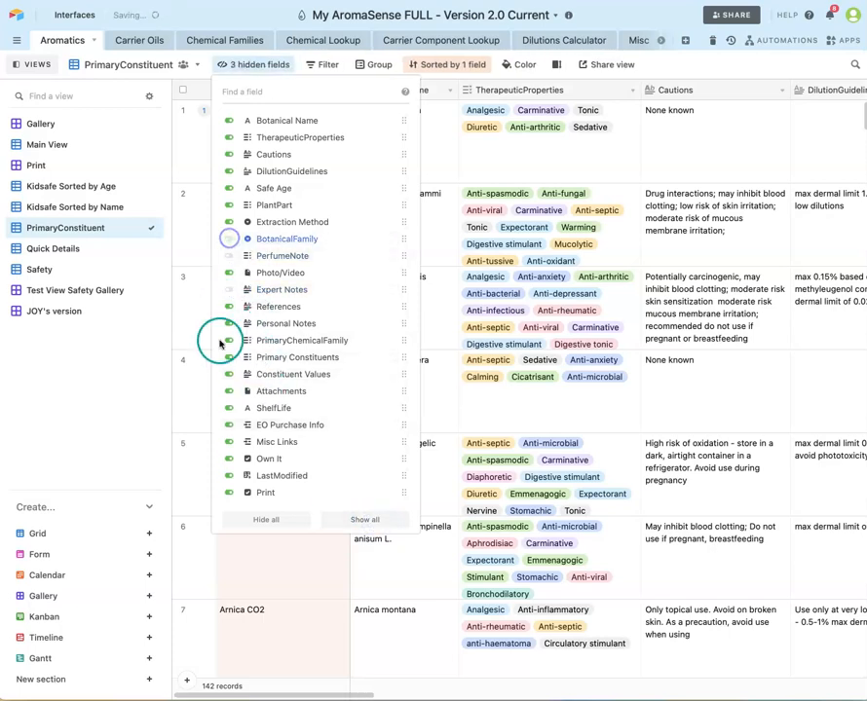
Hide all fields except Botanical Name, PrimaryChemicalFamily, Primary Constituents and Constituent Values in the PrimaryConstituent view
click(280, 521)
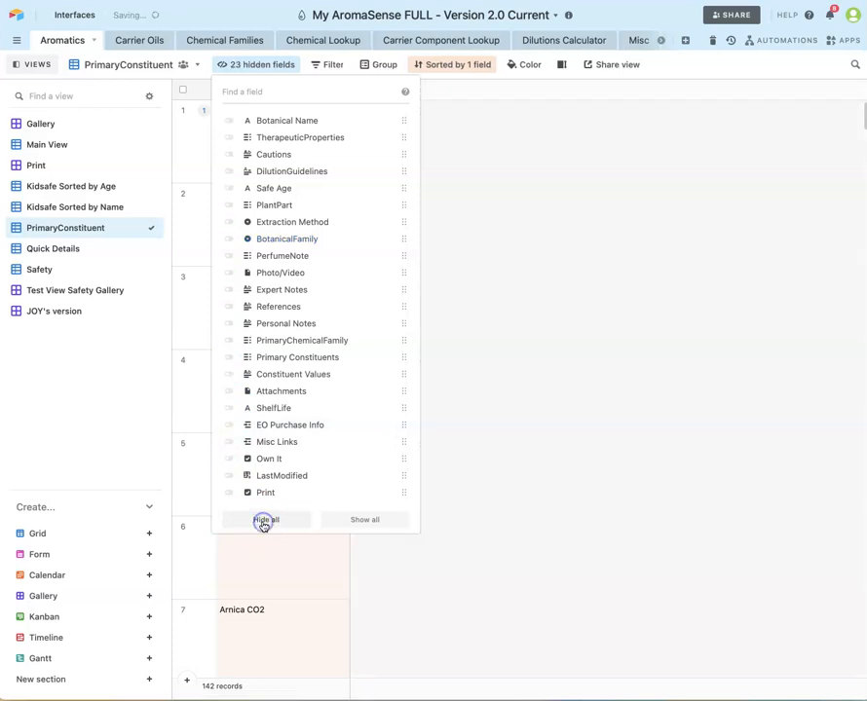
click(230, 121)
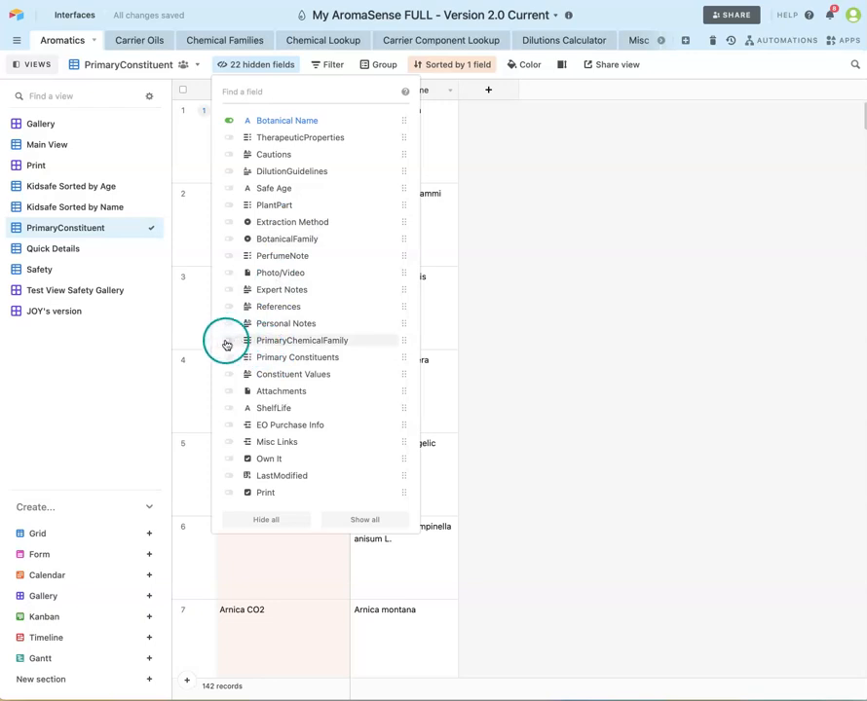
click(229, 341)
click(230, 358)
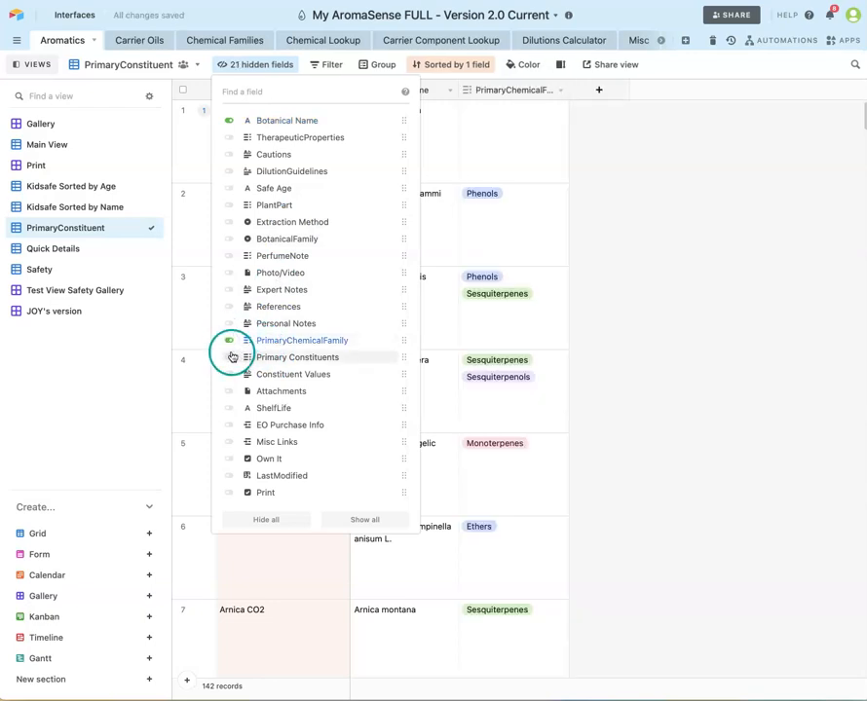
click(229, 374)
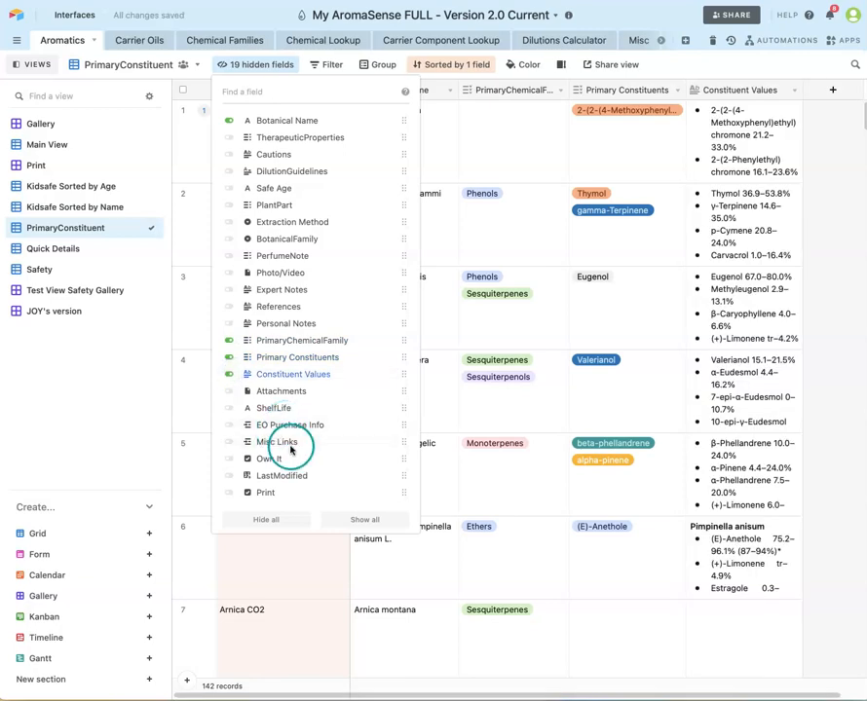
click(636, 601)
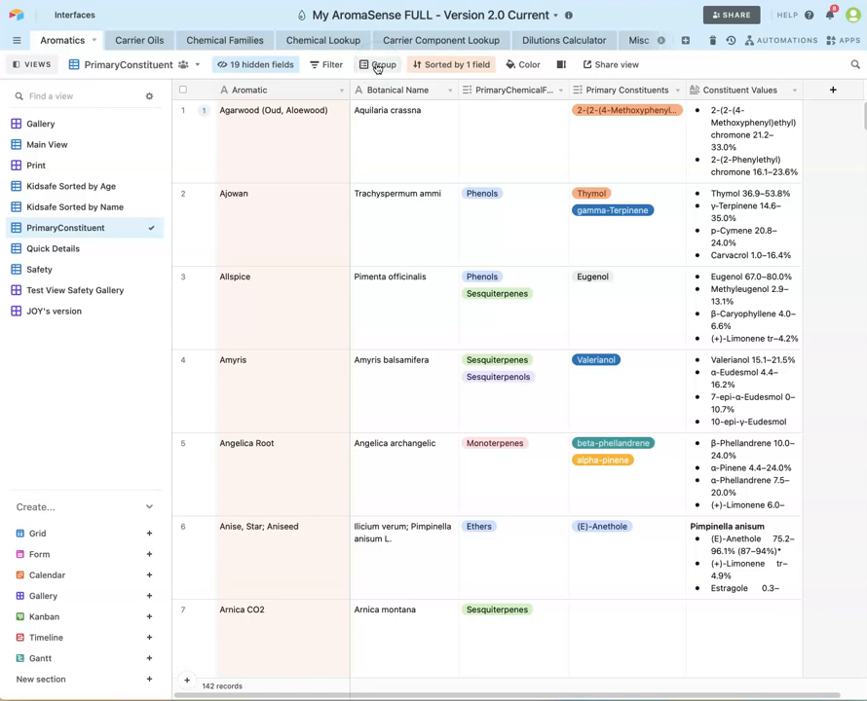
Group the records of the PrimaryConstituent view by BotanicalFamily in First-Last order
click(377, 67)
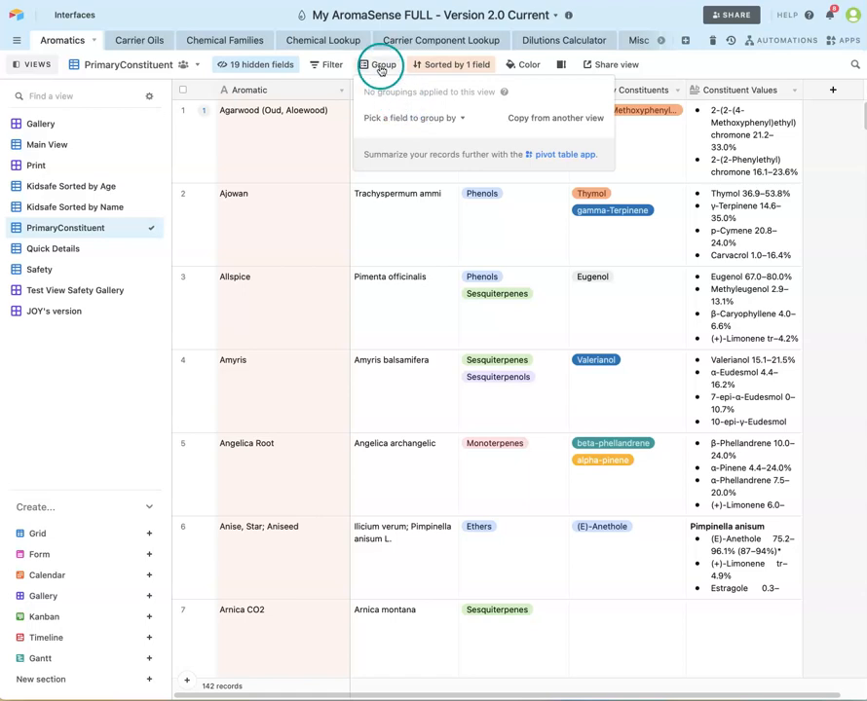
click(399, 119)
click(423, 180)
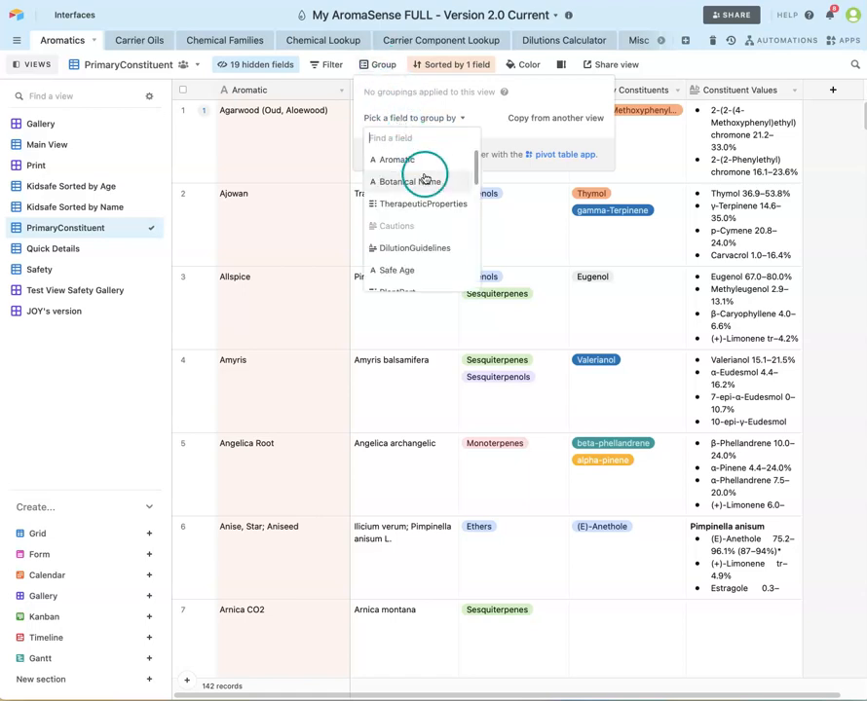
scroll(420, 200, down, 3)
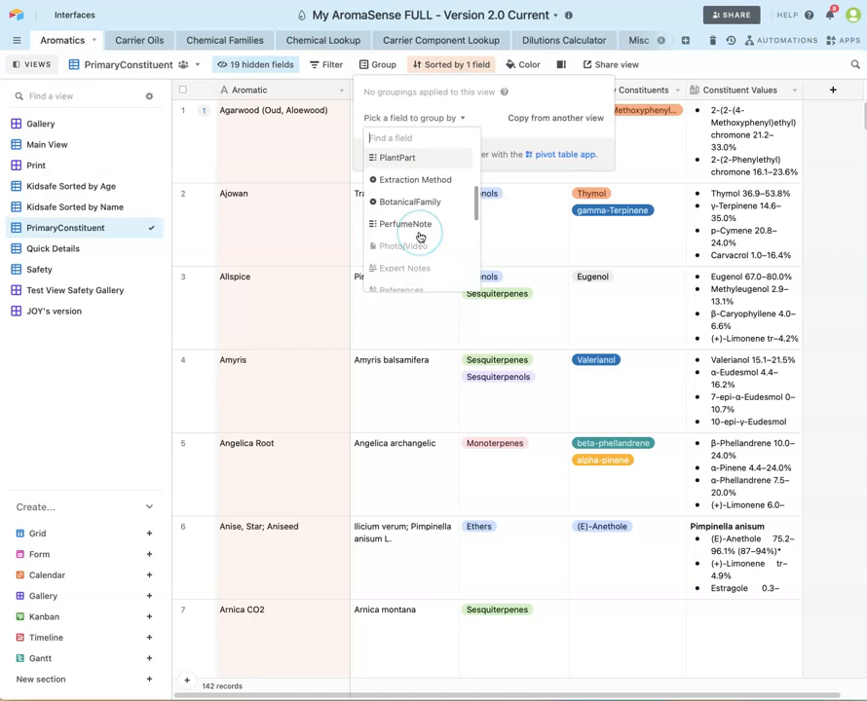
click(409, 201)
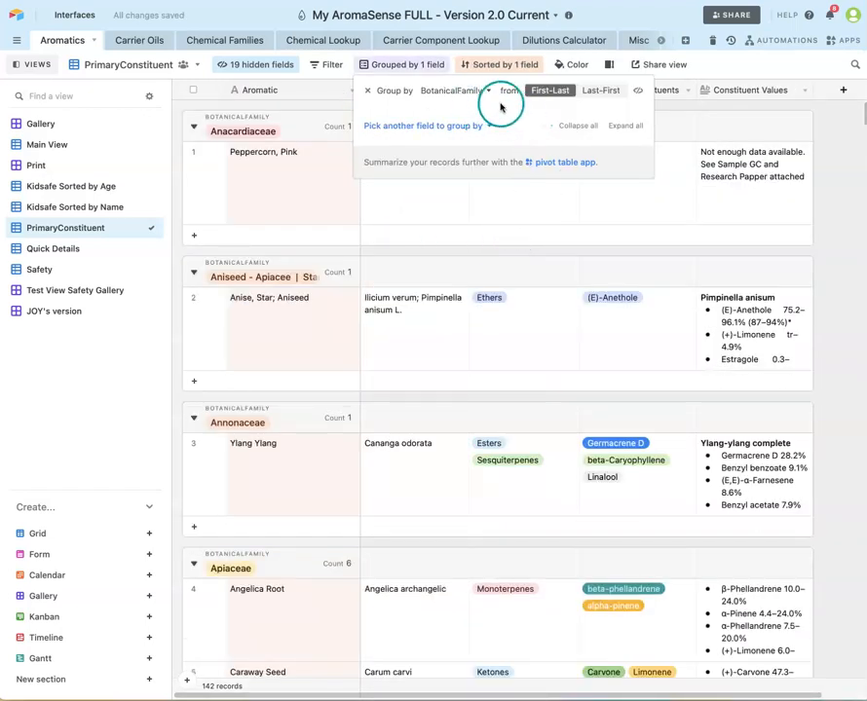
click(515, 256)
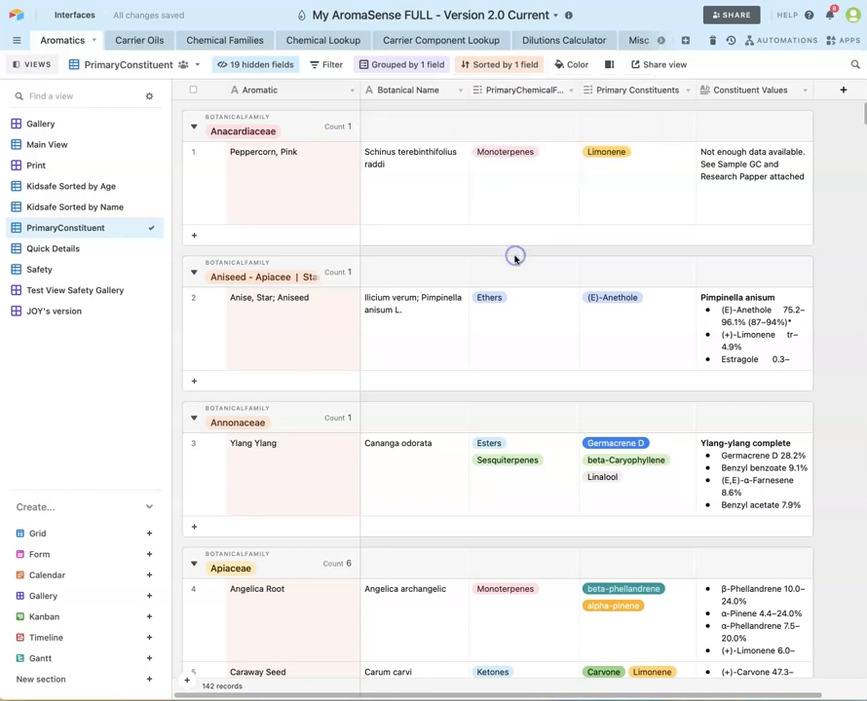
Look through the records grouped by botanical family and remove the grouping from the view
scroll(517, 260, down, 8)
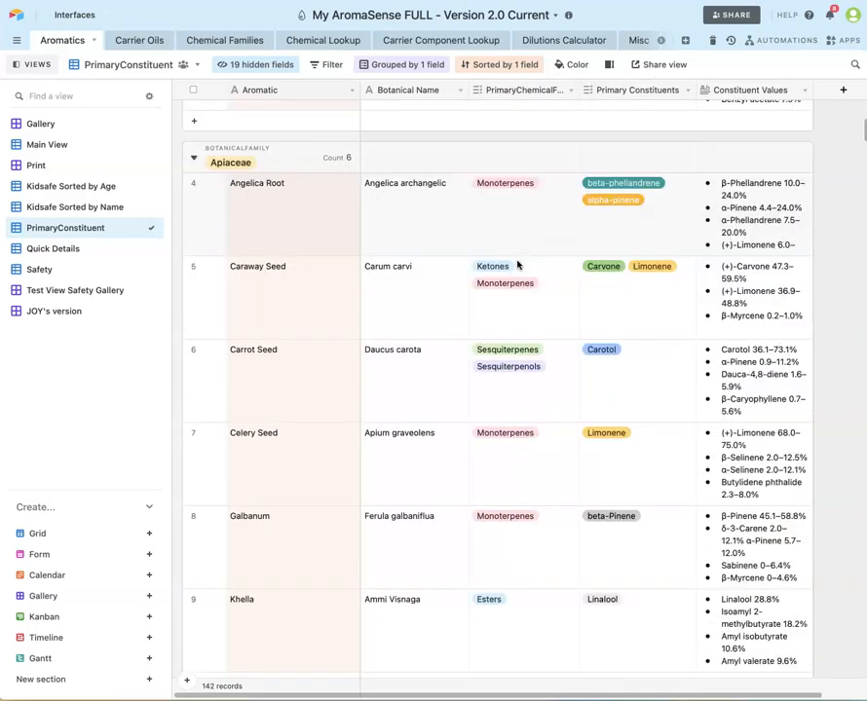
scroll(518, 263, down, 7)
scroll(518, 264, down, 7)
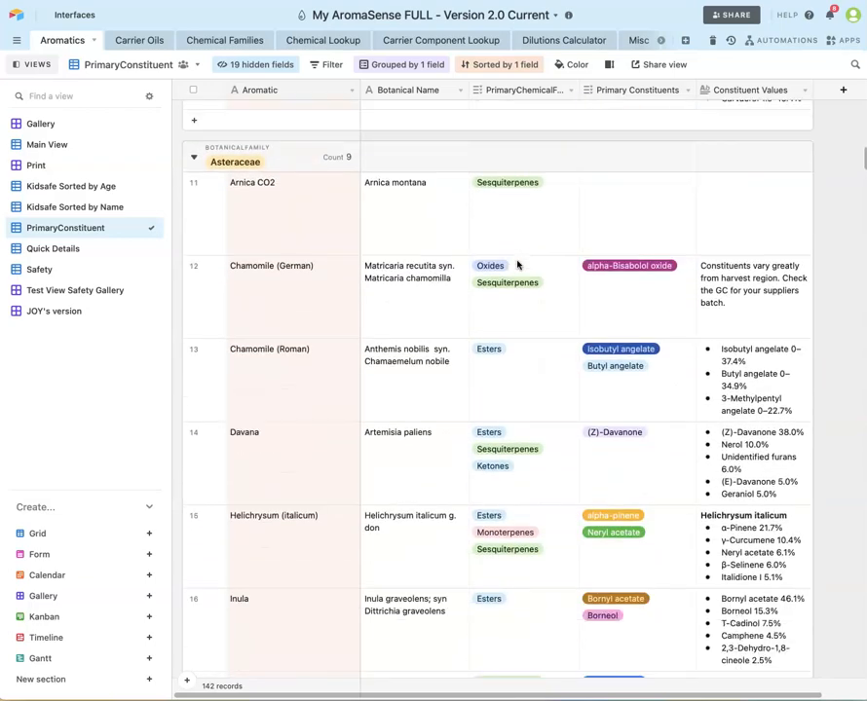
scroll(517, 264, down, 10)
scroll(517, 264, up, 14)
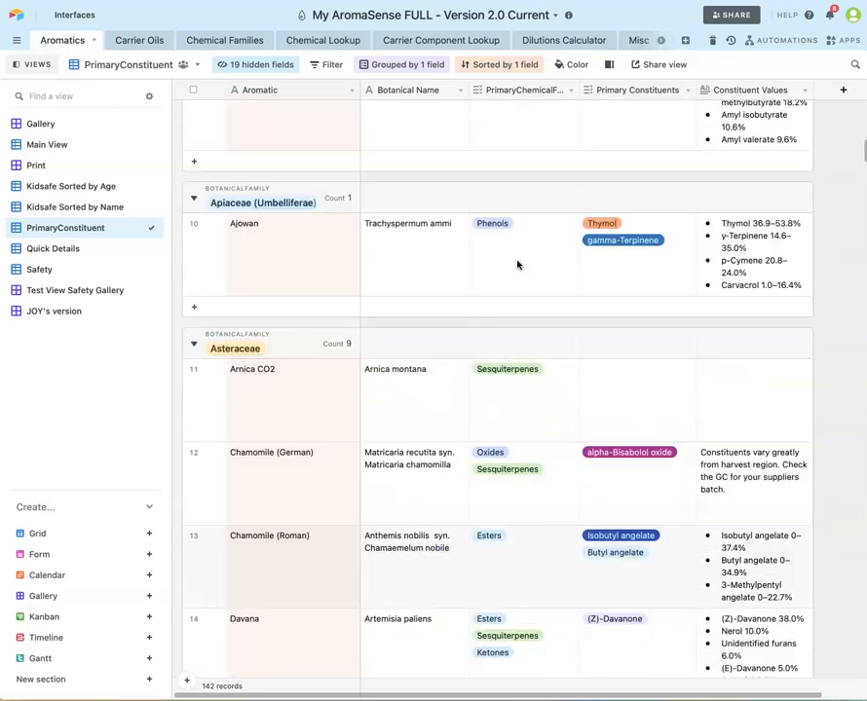
scroll(517, 263, up, 15)
click(403, 65)
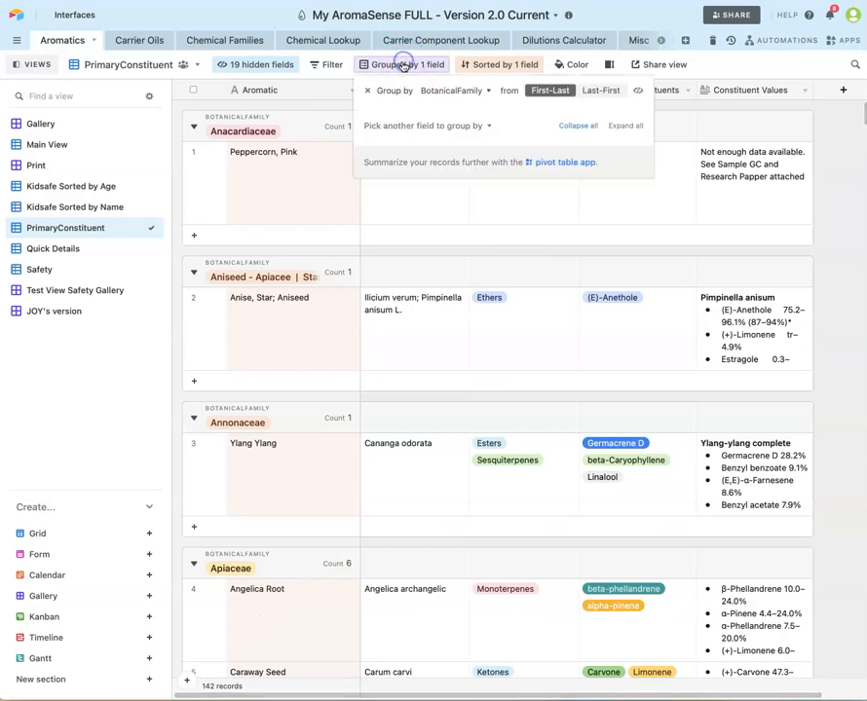
click(368, 90)
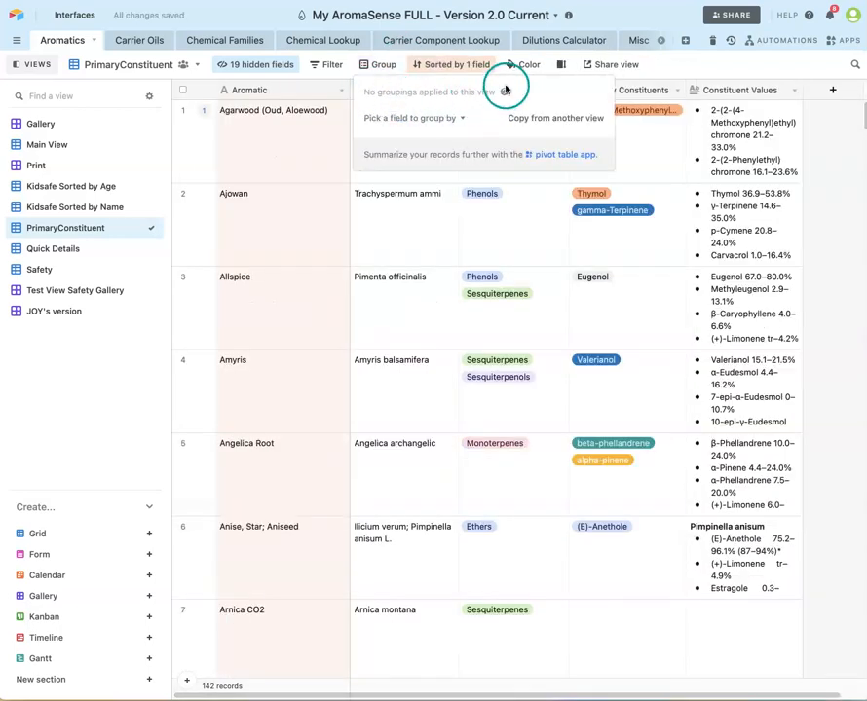
Try the Short, Medium and Tall row heights in the PrimaryConstituent view and return to Extra Tall
click(561, 69)
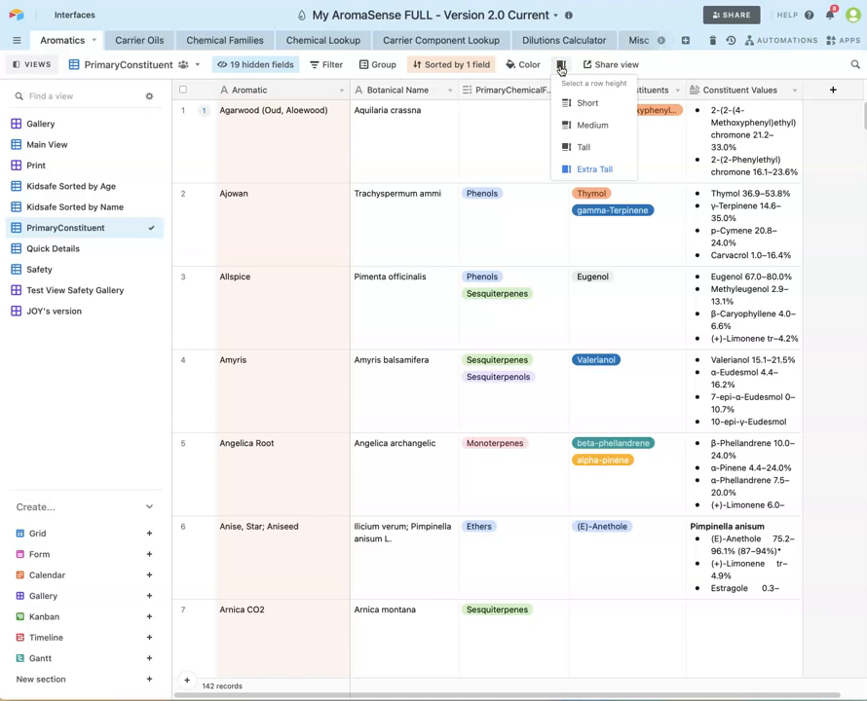
click(591, 108)
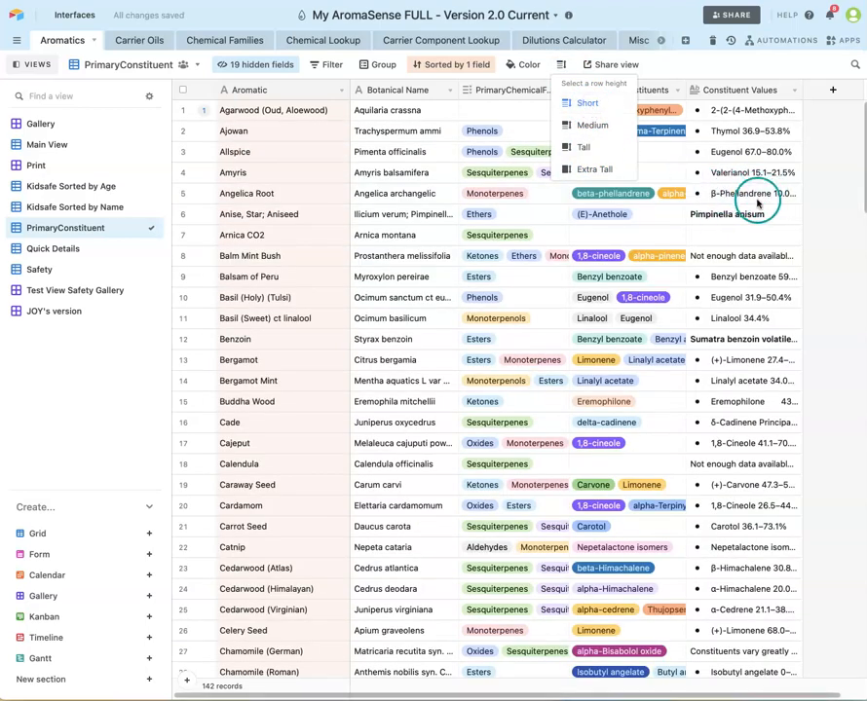
click(577, 124)
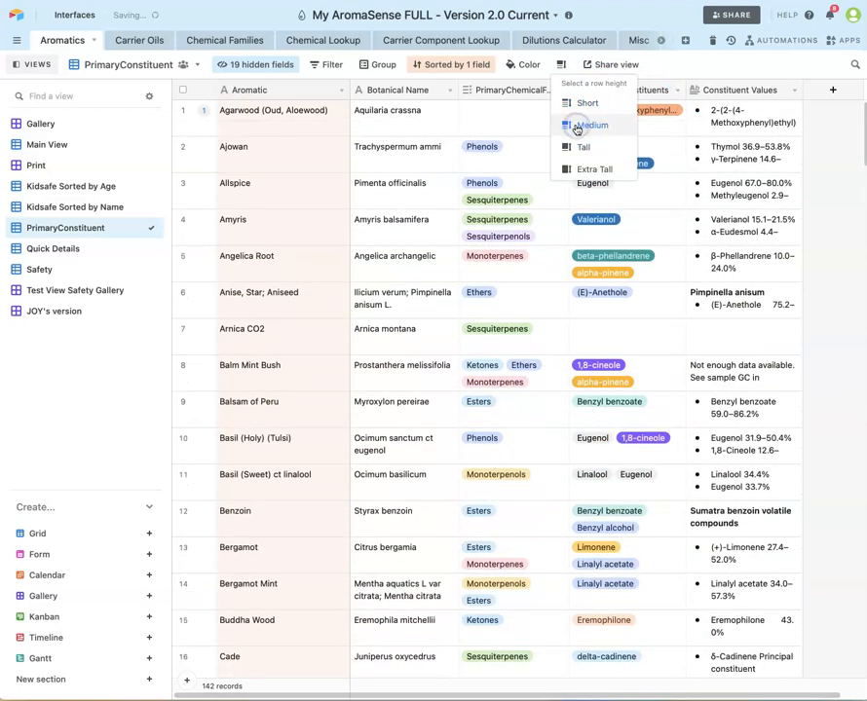
click(588, 144)
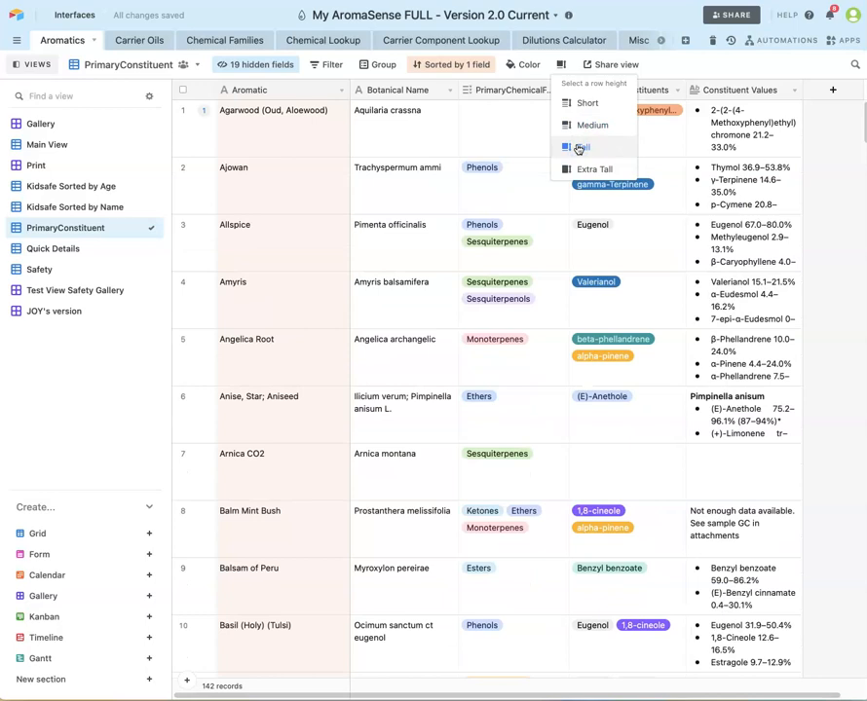
click(590, 169)
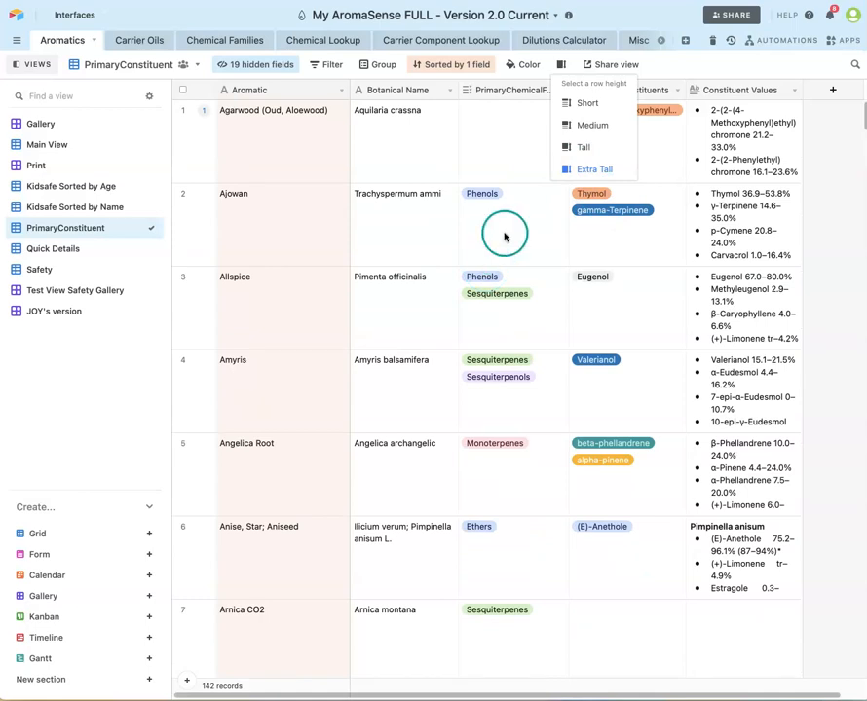
click(676, 69)
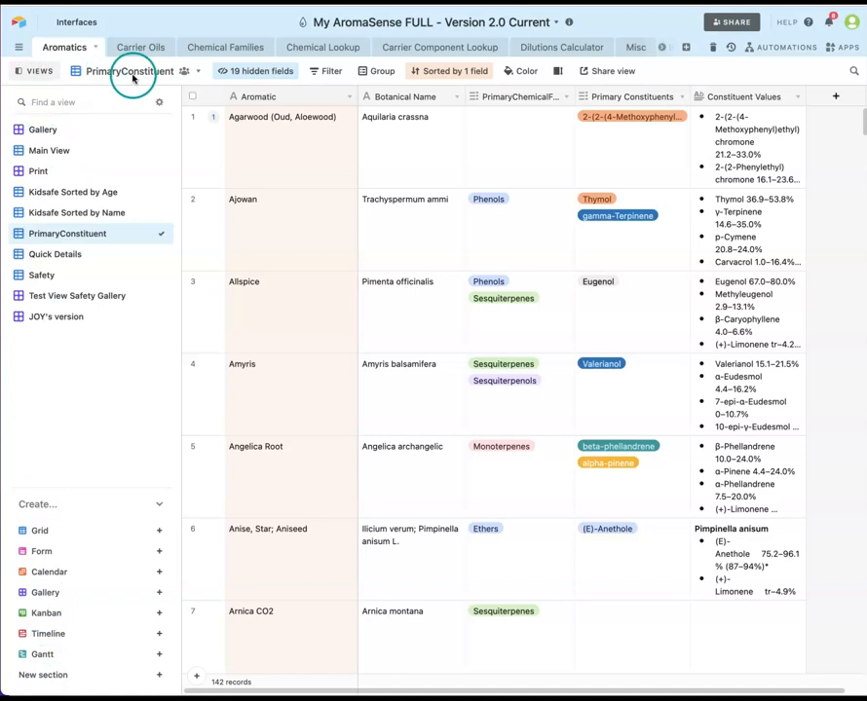
Set the PrimaryConstituent view to print without row numbers and with long text wrapped onto additional lines, and generate the print preview
click(198, 73)
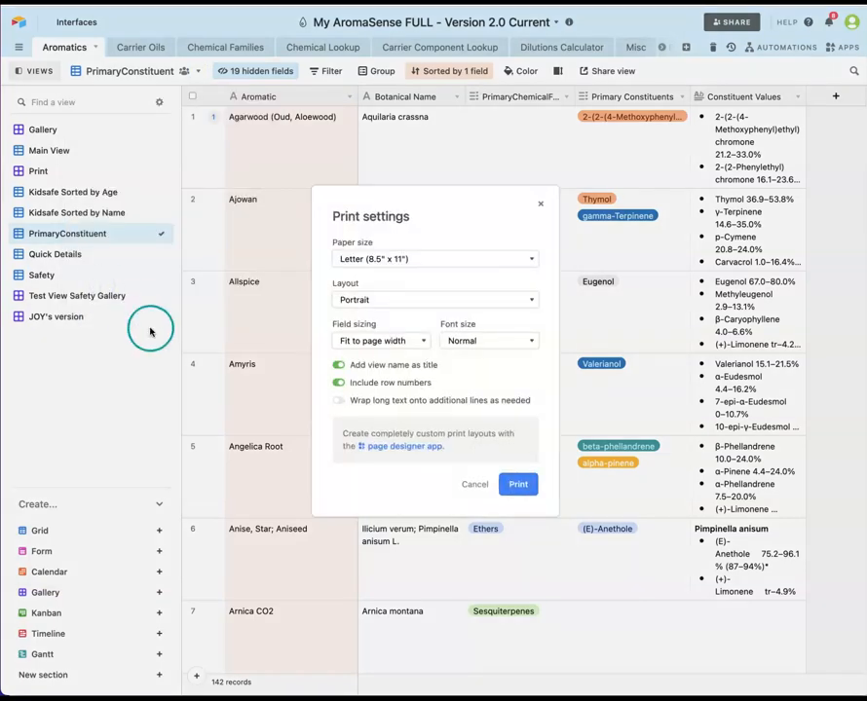
click(339, 389)
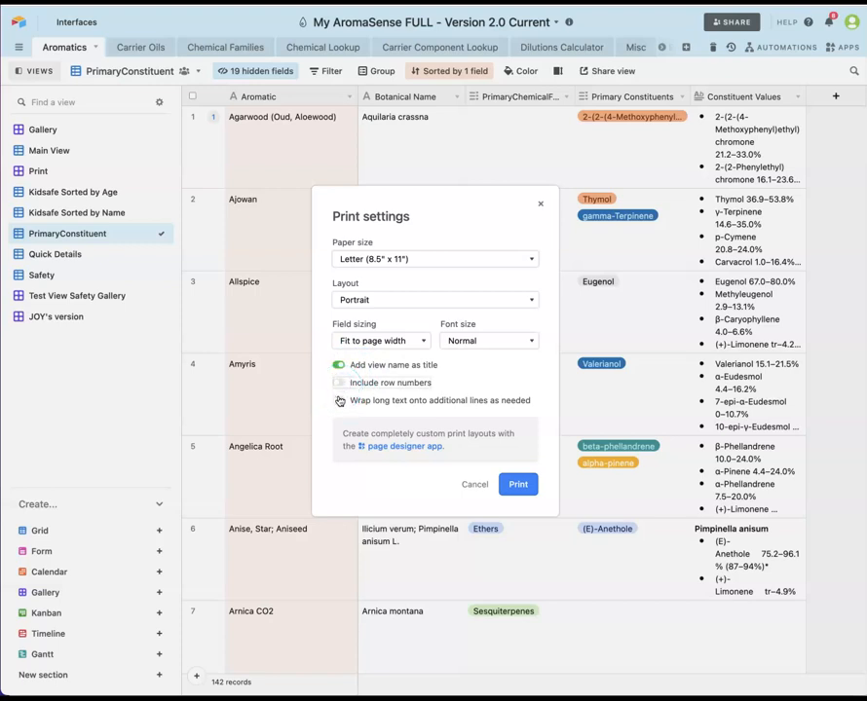
click(339, 401)
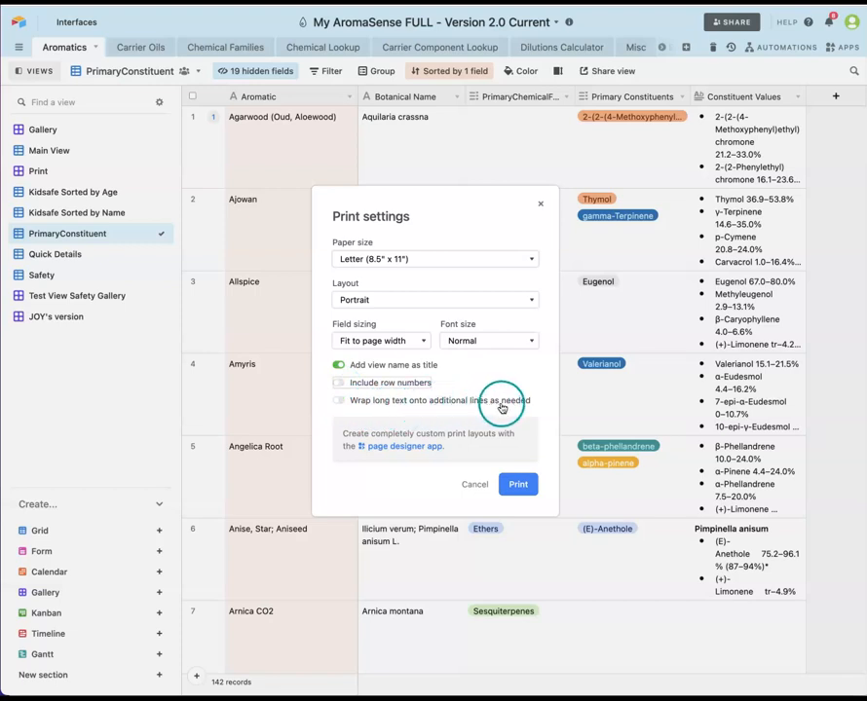
click(340, 400)
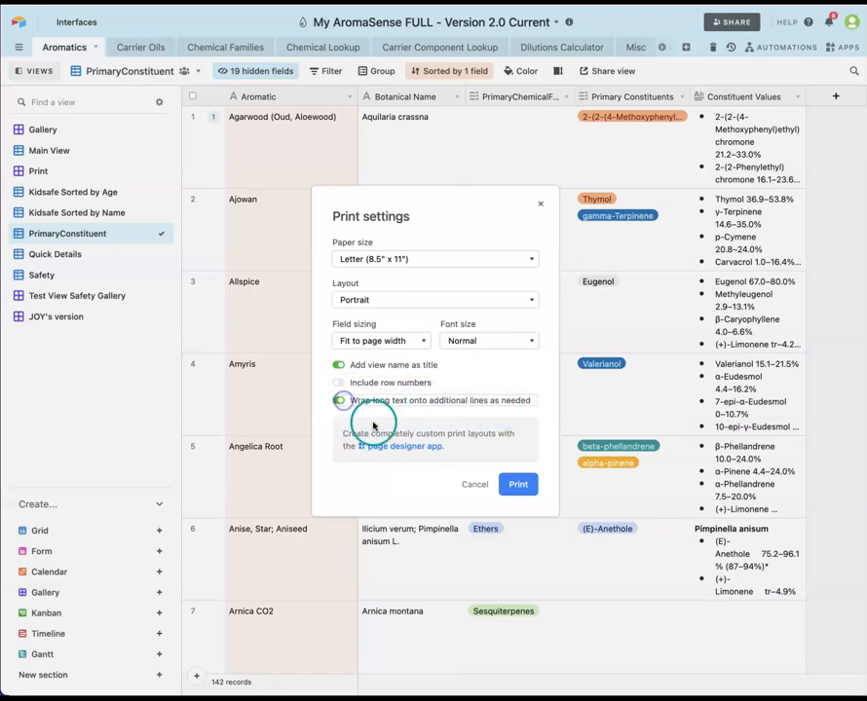
click(516, 486)
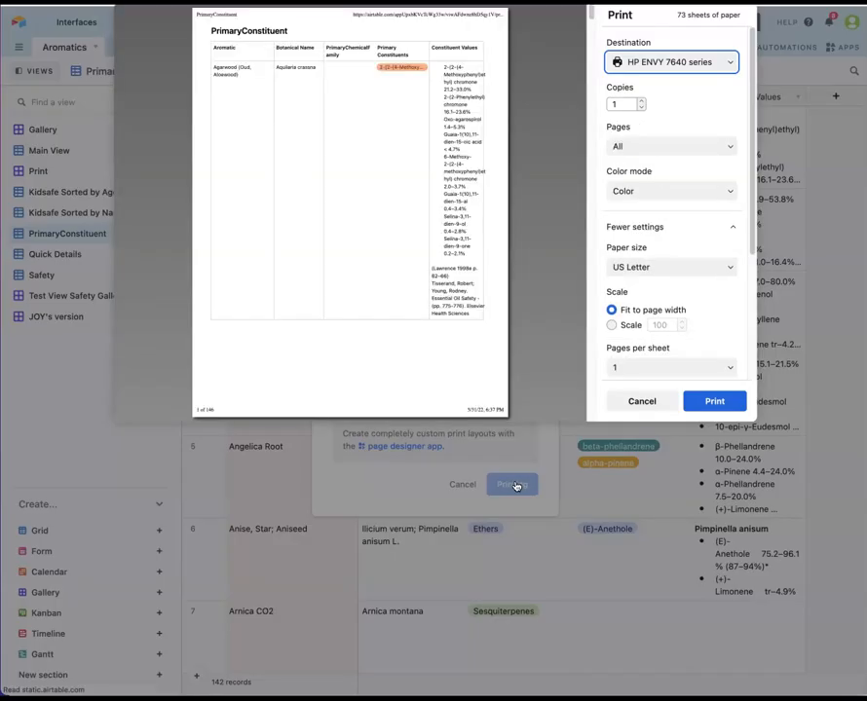
click(511, 492)
Page through the print preview up to page 7 to examine how the constituent records are laid out
mouse_move(381, 163)
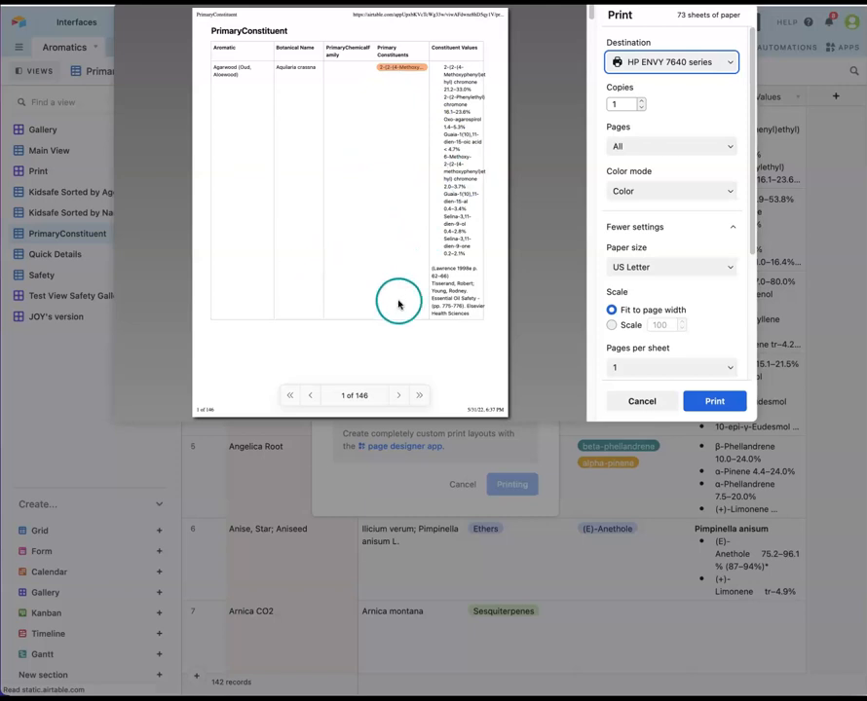
click(396, 398)
click(397, 399)
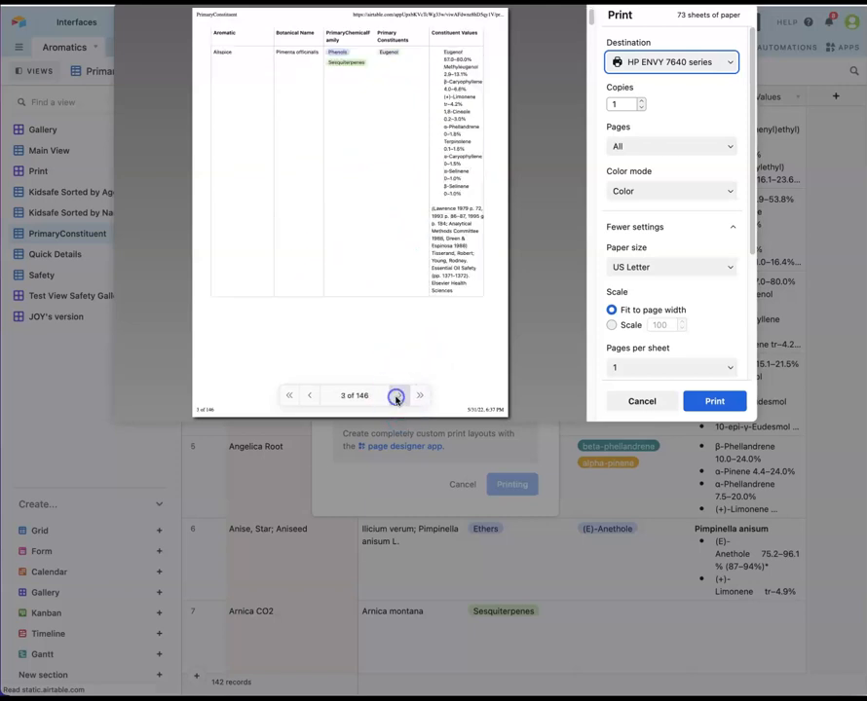
click(396, 399)
click(397, 397)
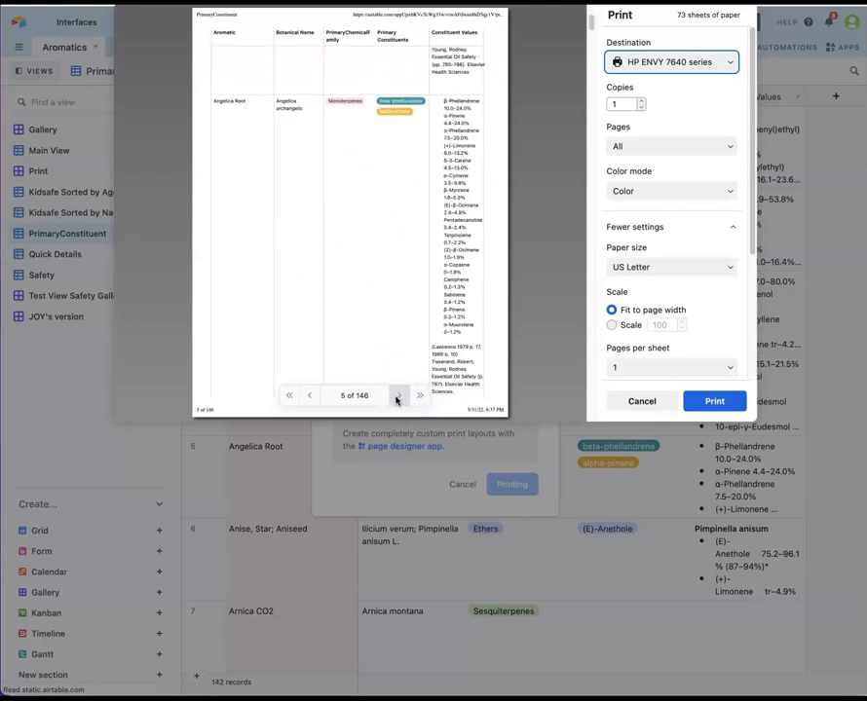
click(396, 397)
click(397, 397)
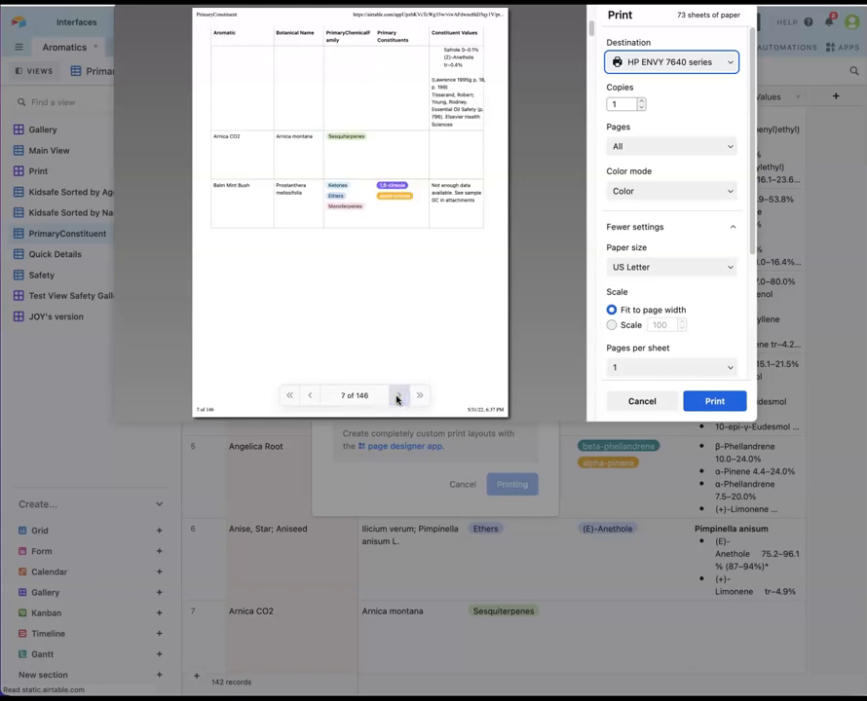
Advance the print preview to page 8, try Save to PDF as the destination, and cancel the print job
click(397, 398)
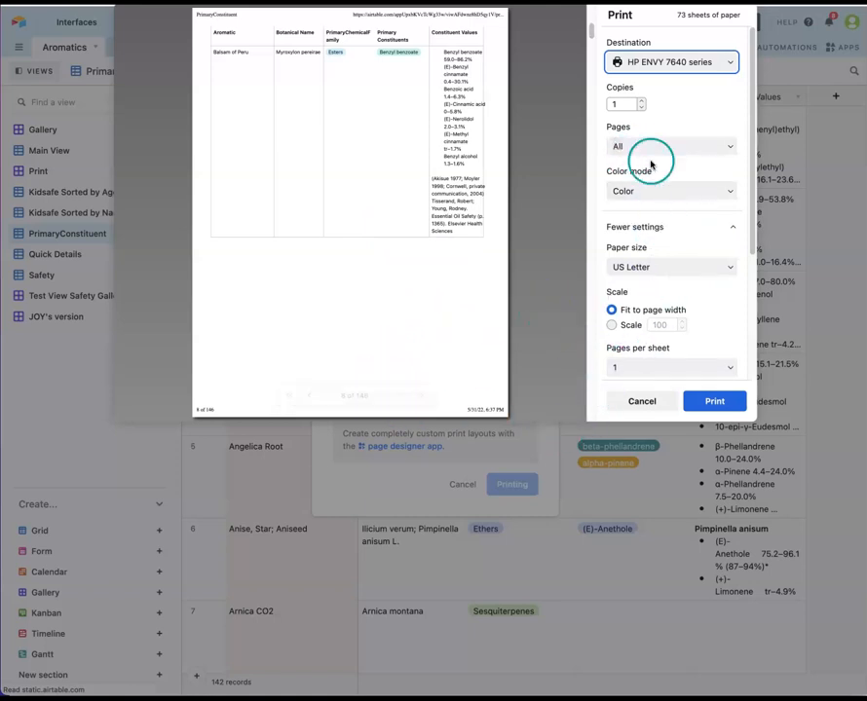
click(698, 62)
click(693, 47)
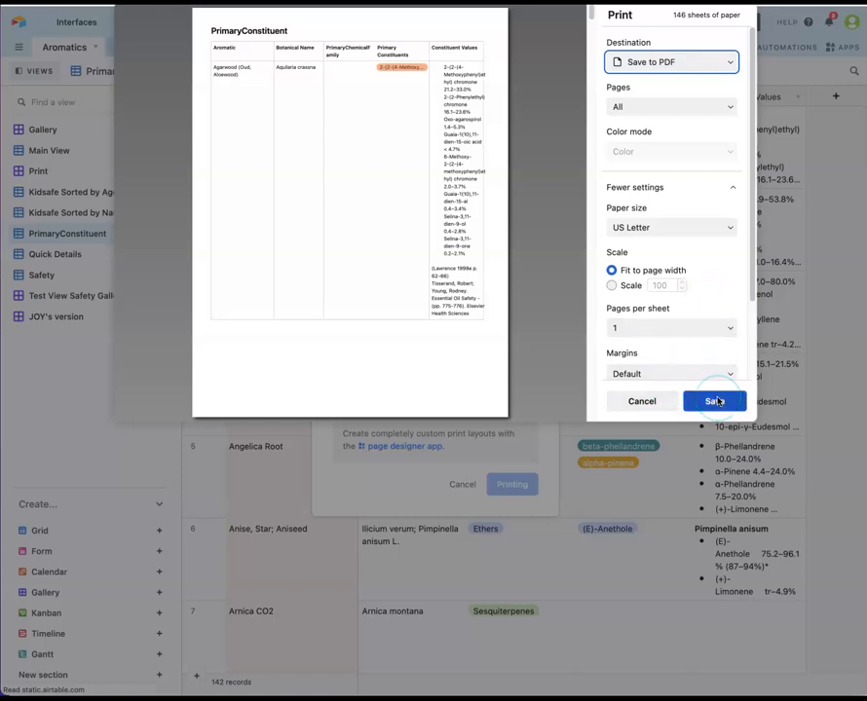
click(656, 401)
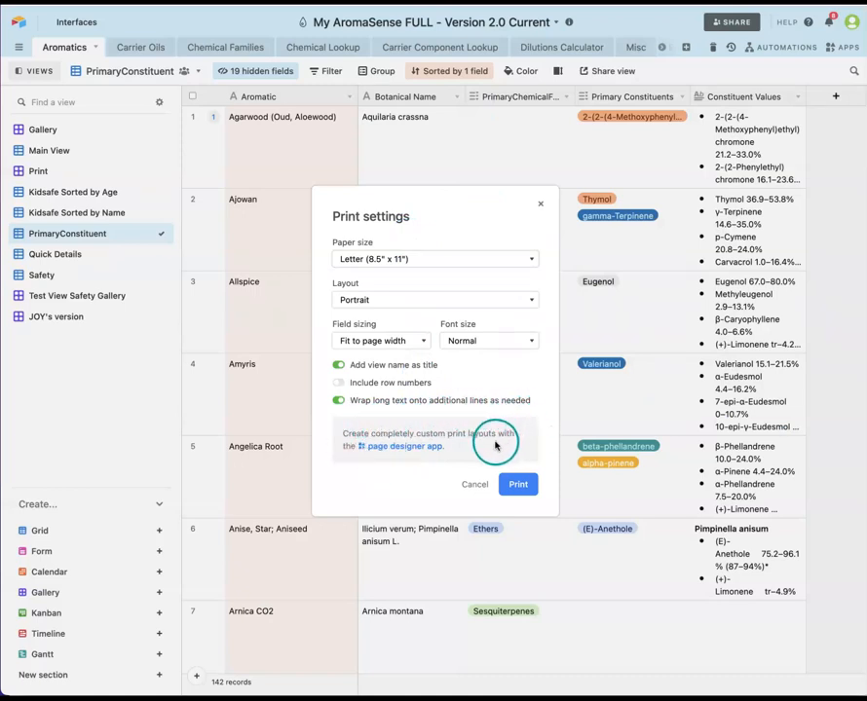
Look at the page designer app offered for custom print layouts and close the PrimaryConstituent print settings without printing
click(404, 450)
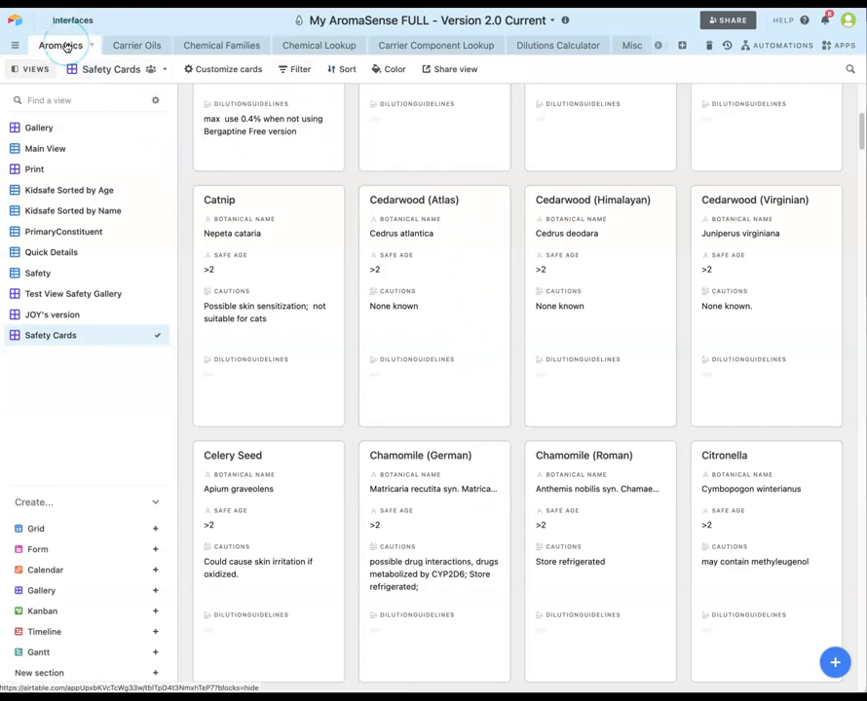
click(128, 45)
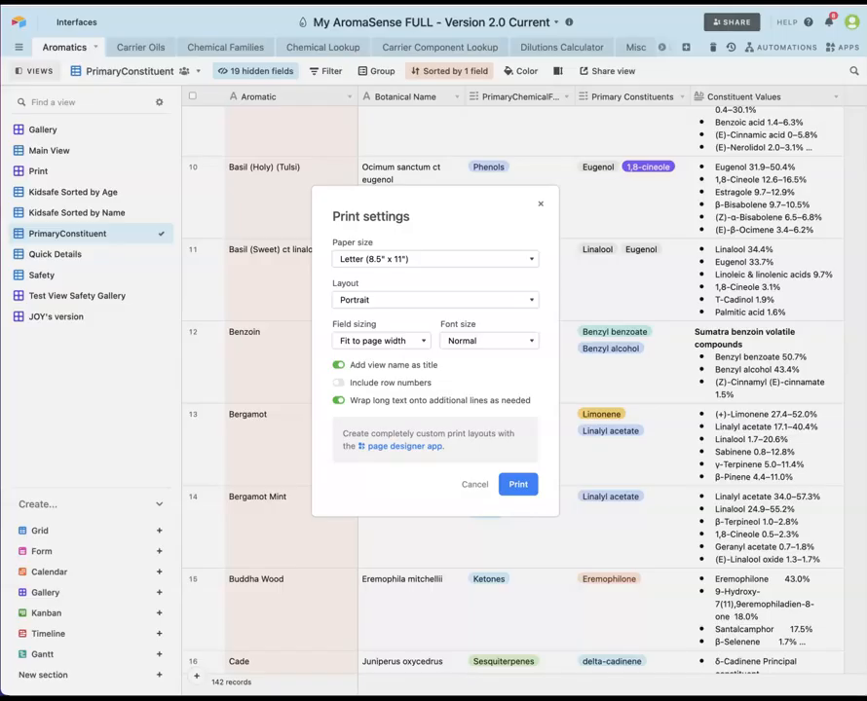
click(477, 489)
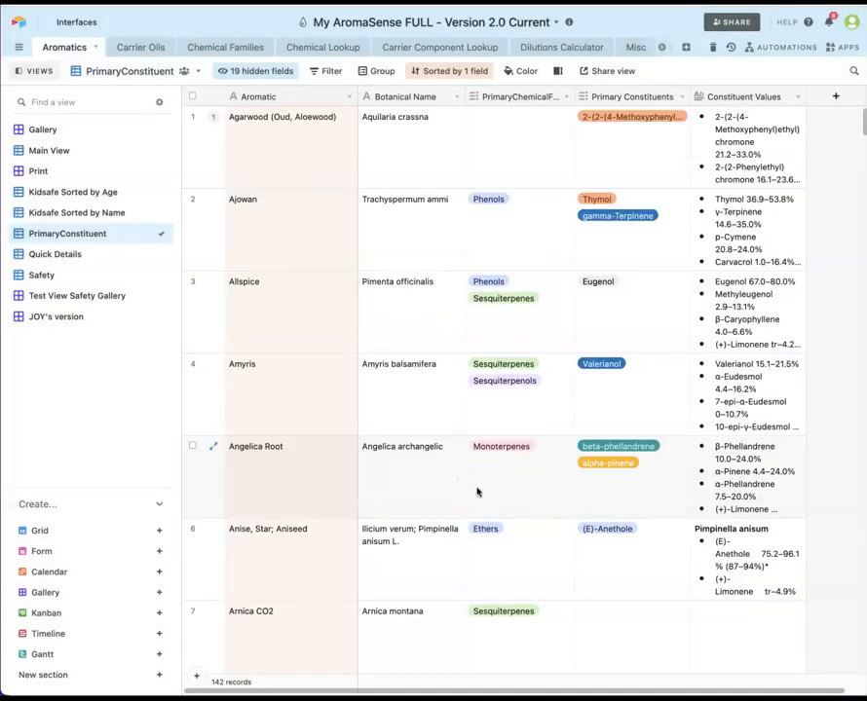